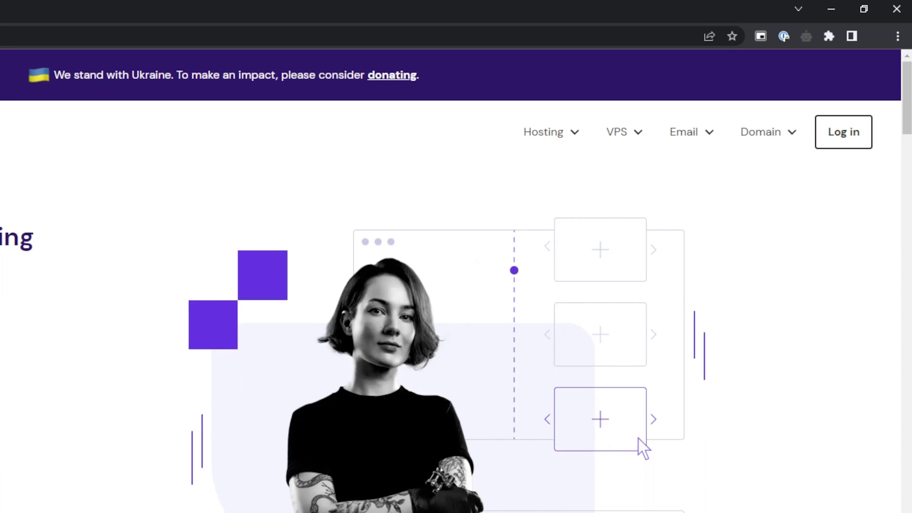
Open Chrome's Clear browsing data dialog from Privacy and security and set the time range to All time
click(898, 36)
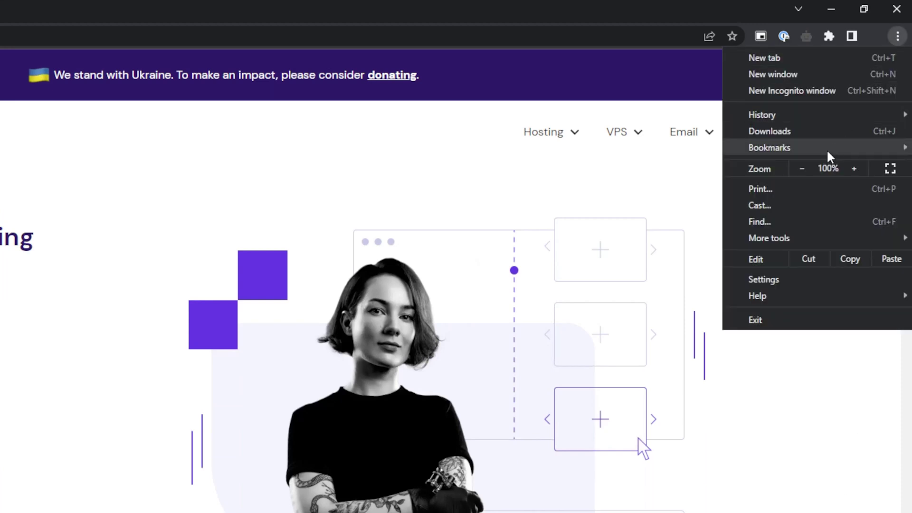
click(801, 279)
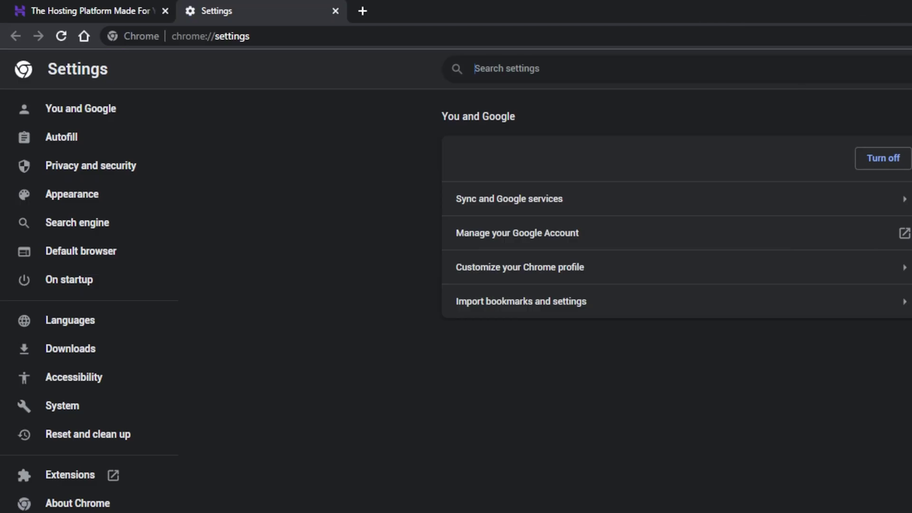
click(151, 172)
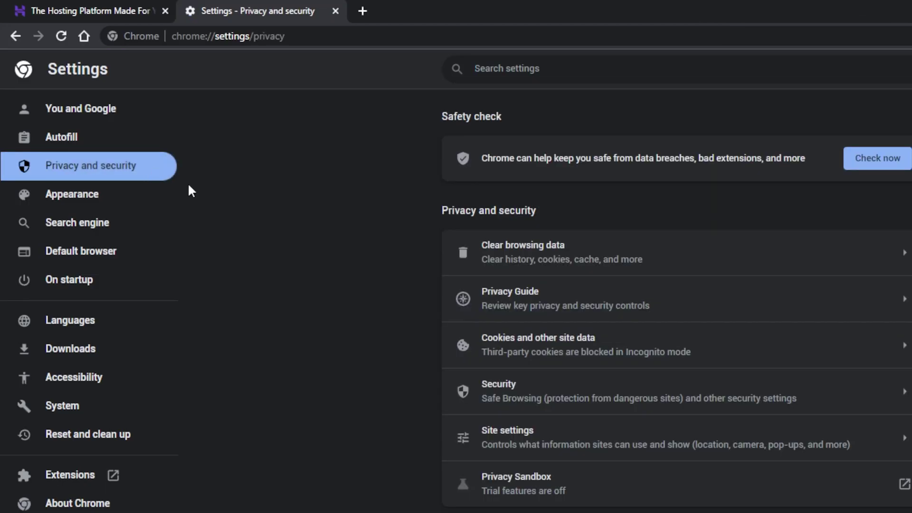
click(605, 259)
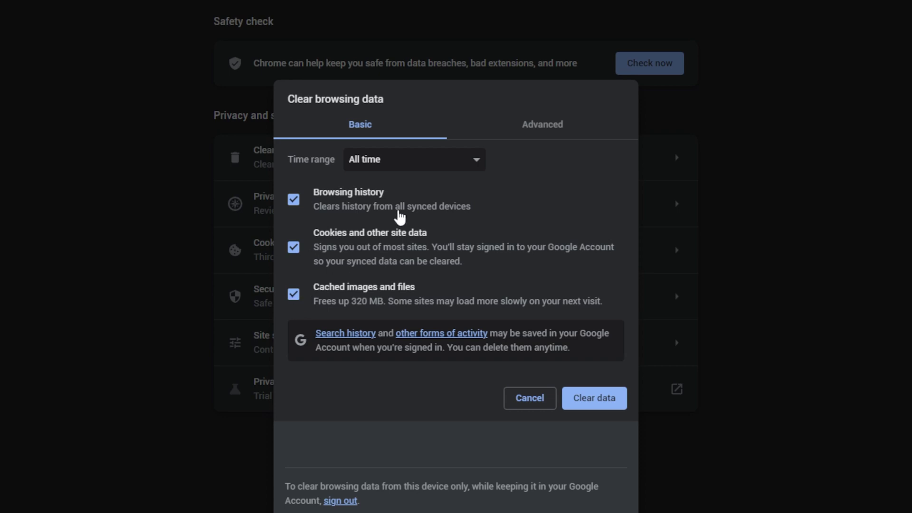
click(415, 164)
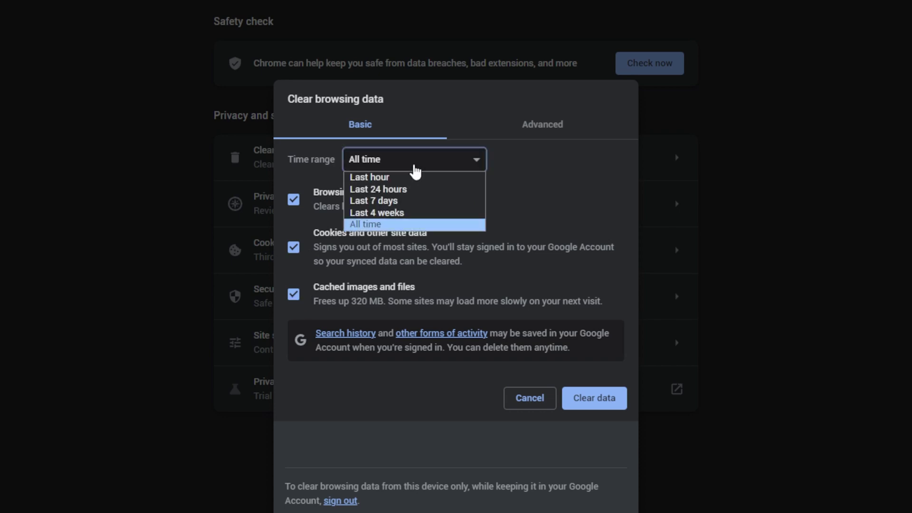
click(380, 225)
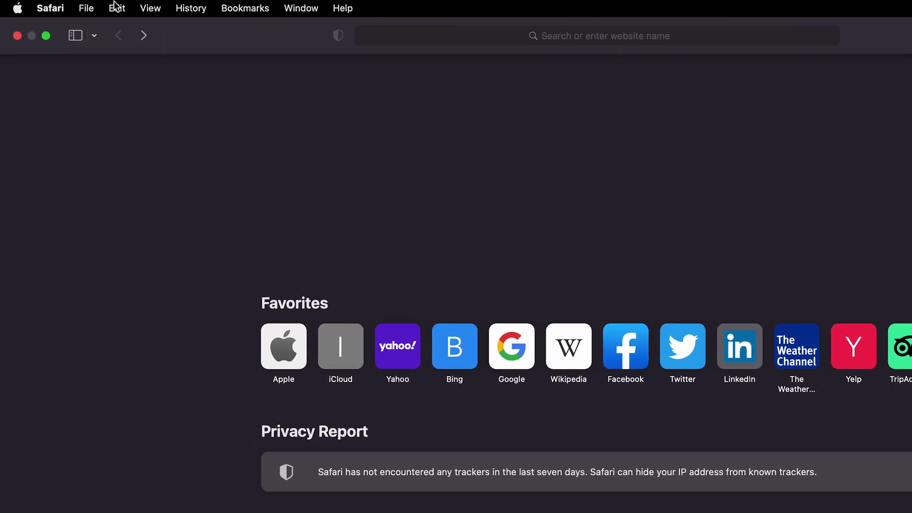
Enable Show Develop menu in menu bar in Safari's Advanced settings
click(63, 12)
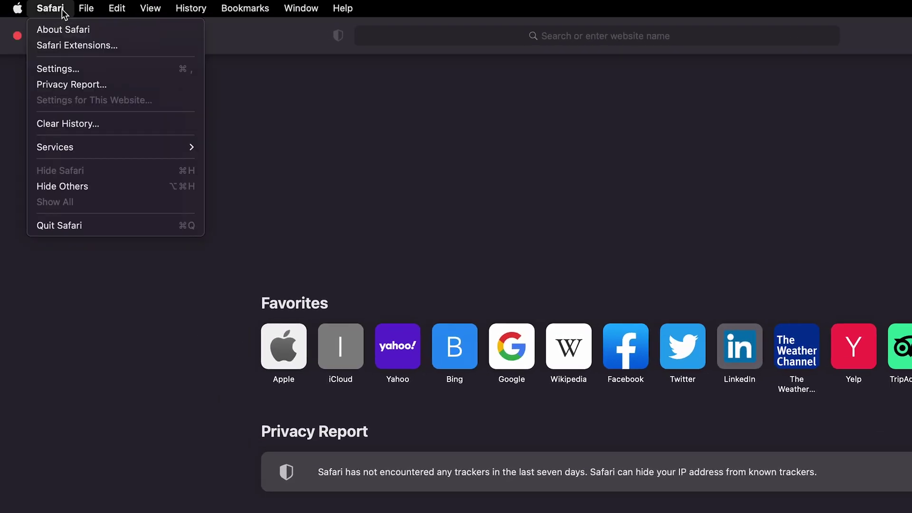
click(73, 71)
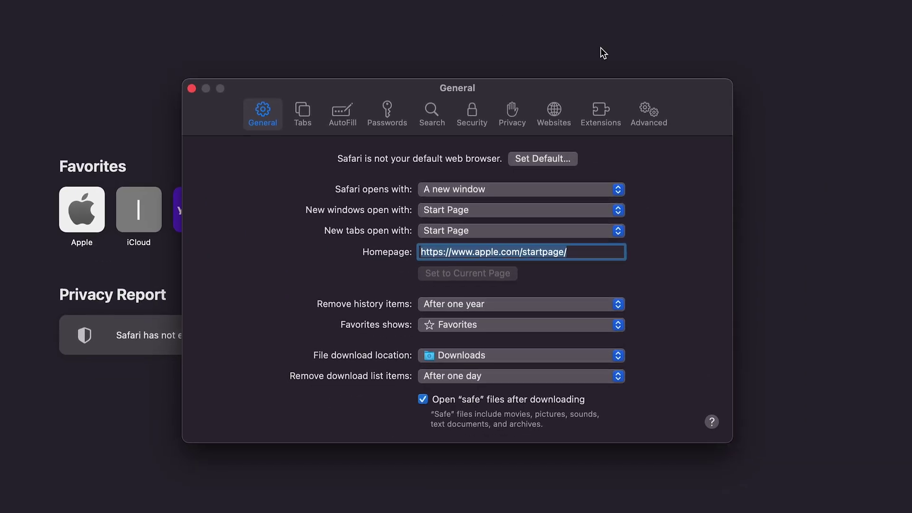
click(641, 114)
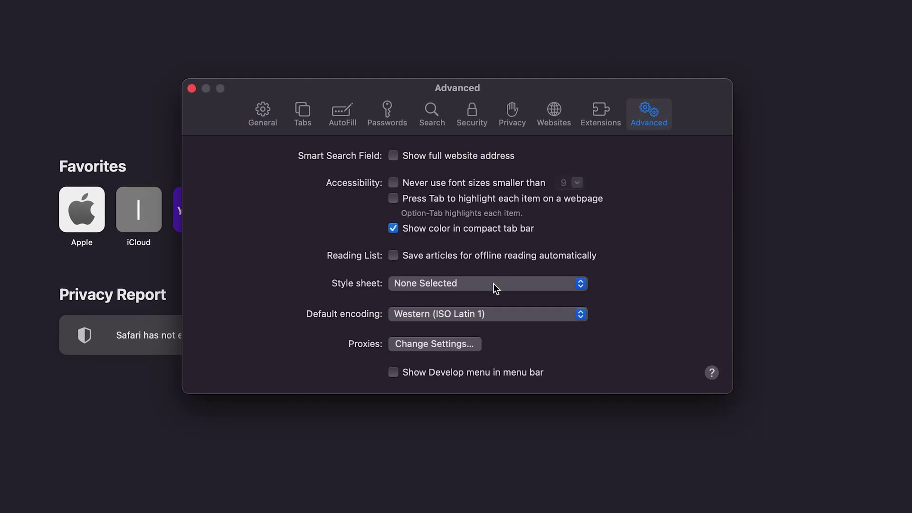
click(393, 372)
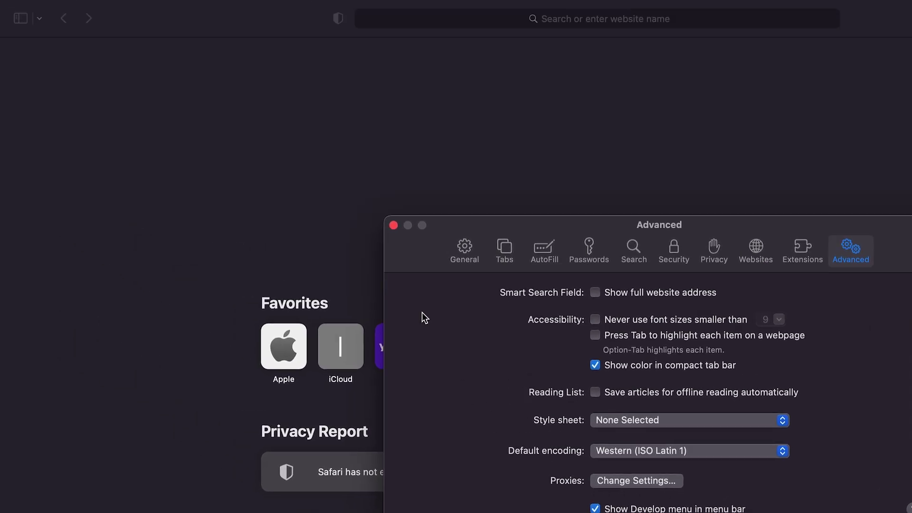
click(394, 225)
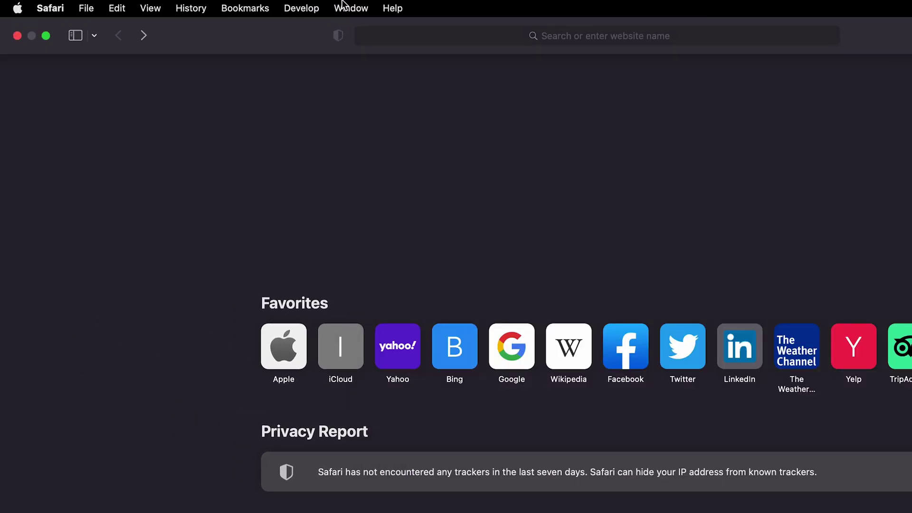
Empty Safari's caches from the Develop menu, then bring up the History menu
click(307, 11)
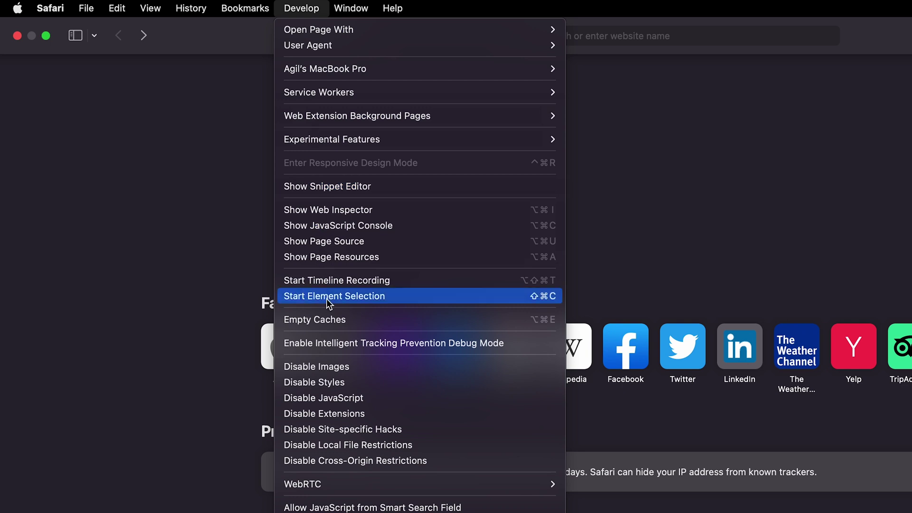
click(330, 318)
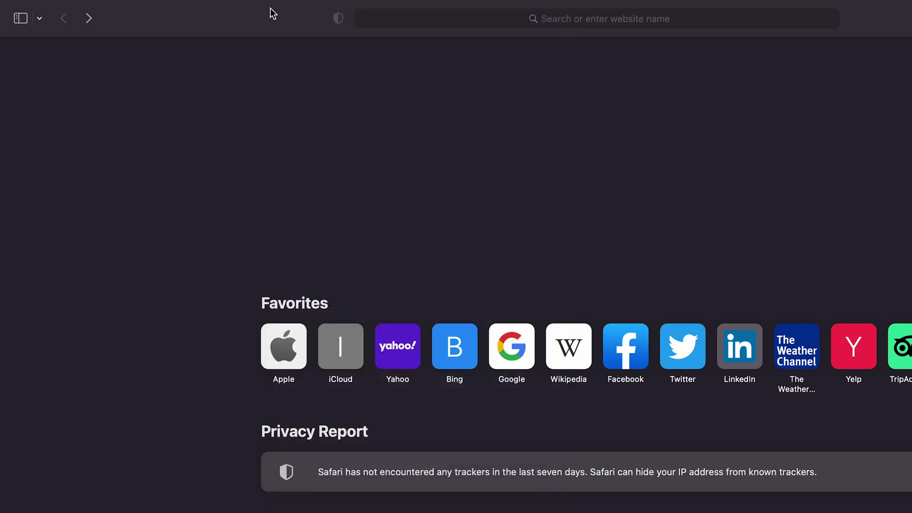
mouse_move(271, 1)
click(196, 10)
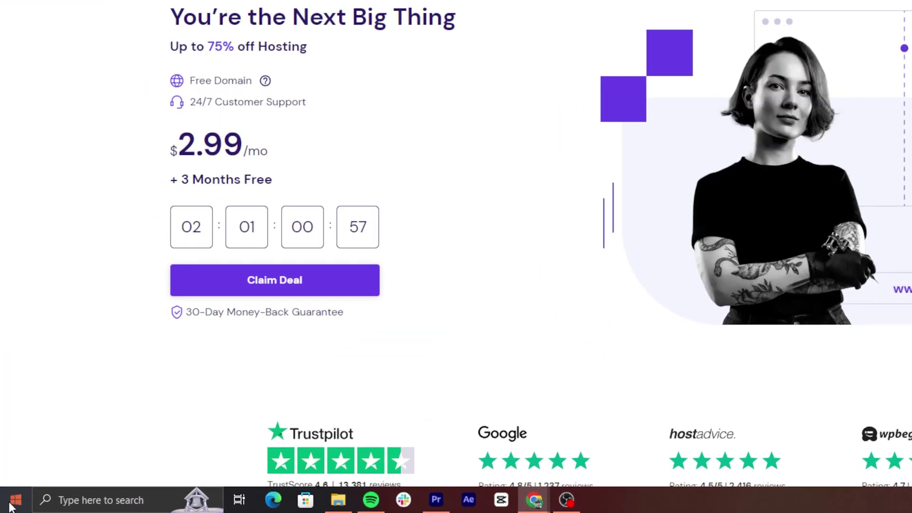
Launch Command Prompt as administrator and run ipconfig /flushdns
click(10, 504)
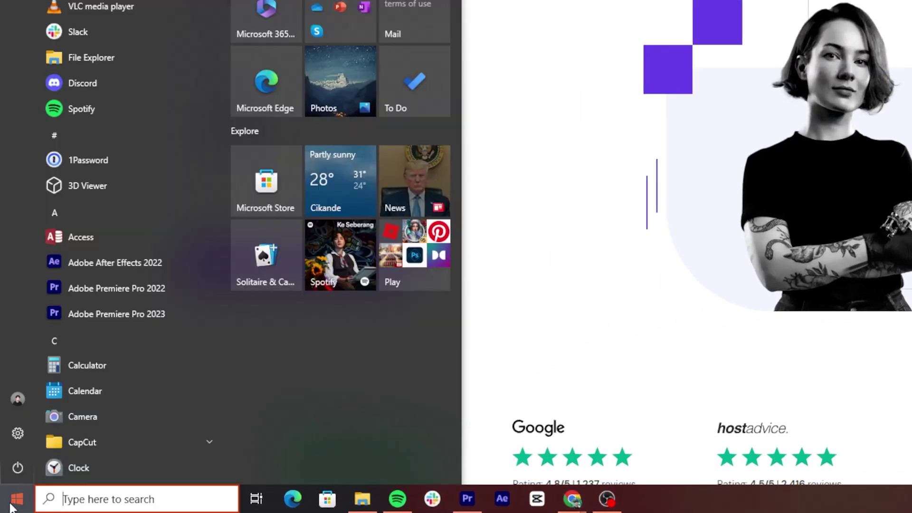
text(command prompt)
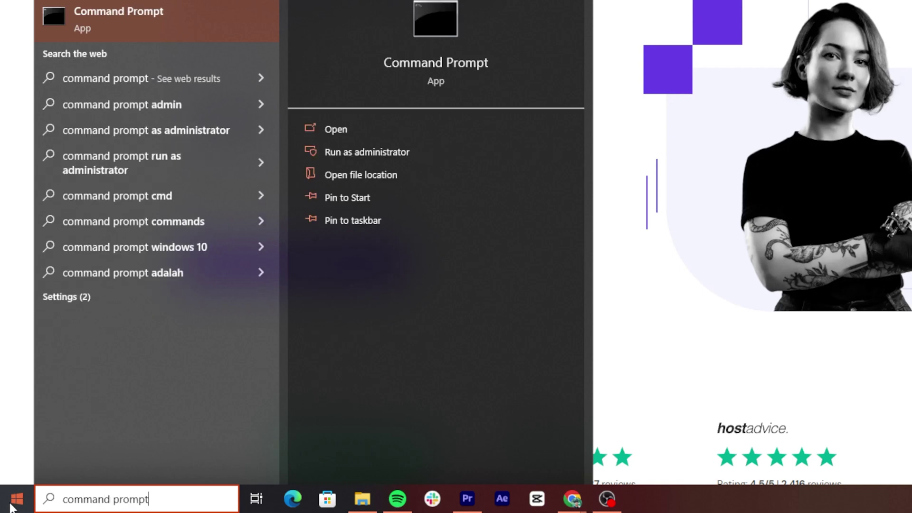
click(378, 151)
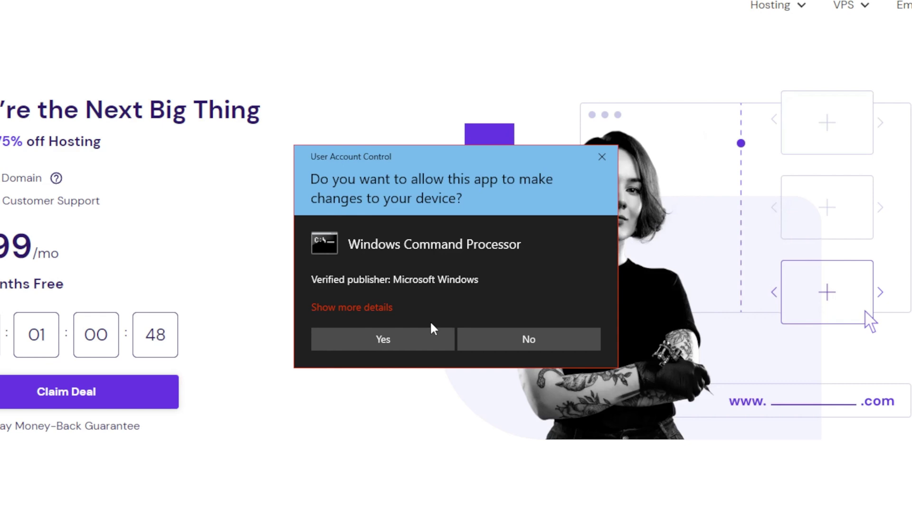
click(403, 336)
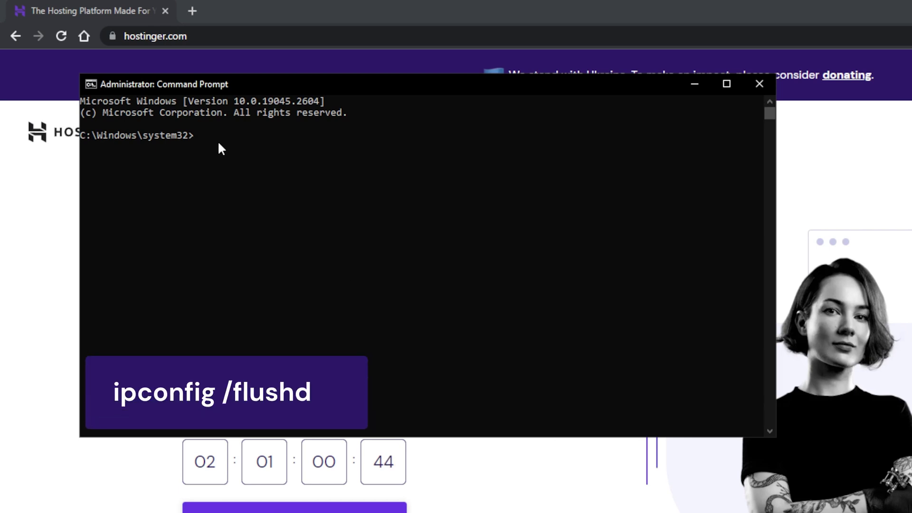
text(ipconfig /flushdns)
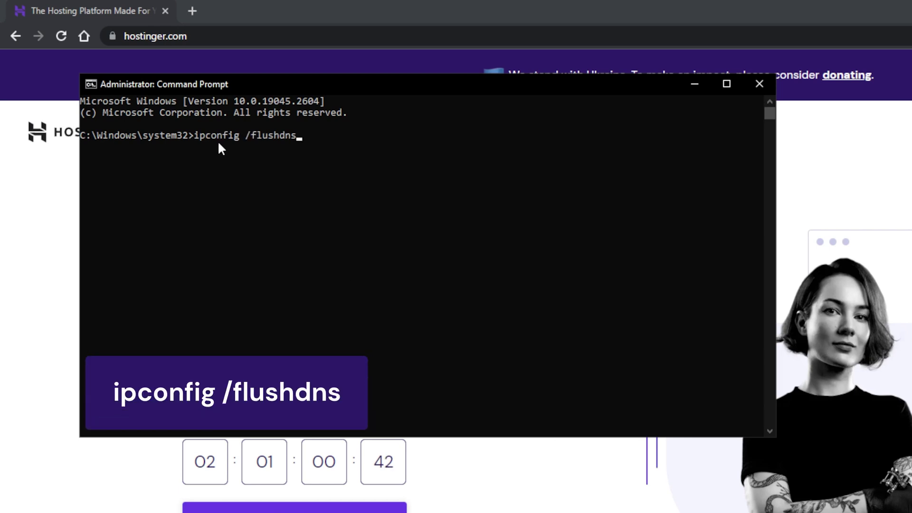
key(Return)
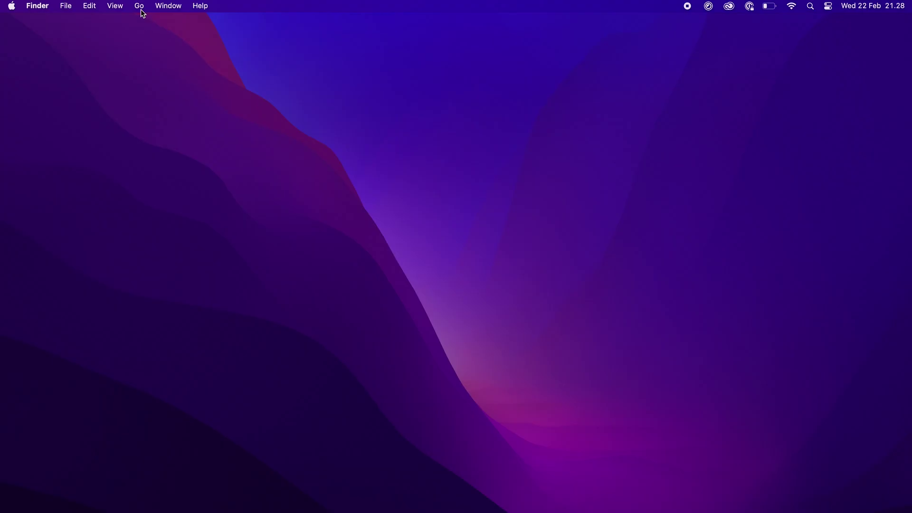
Open Terminal from Utilities and run sudo dscacheutil -flushcache; sudo killall -HUP mDNSResponder with the admin password
click(141, 7)
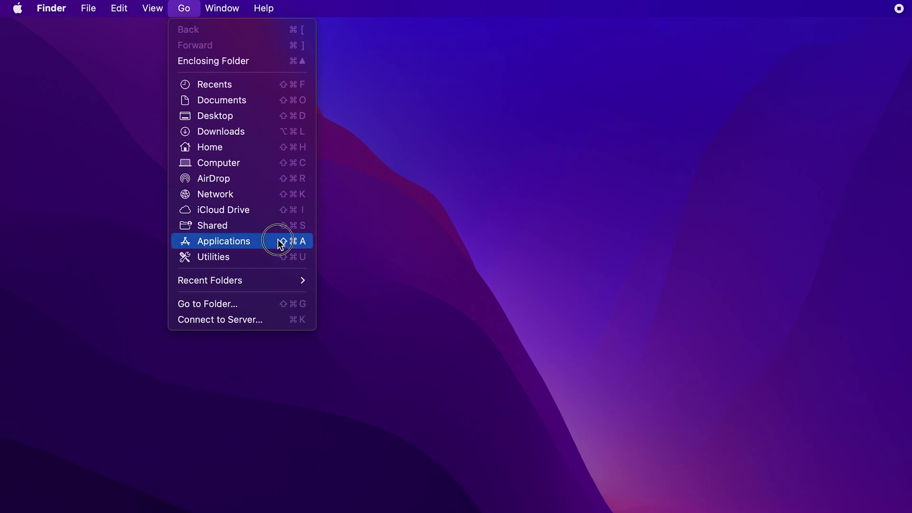
click(279, 241)
double_click(514, 378)
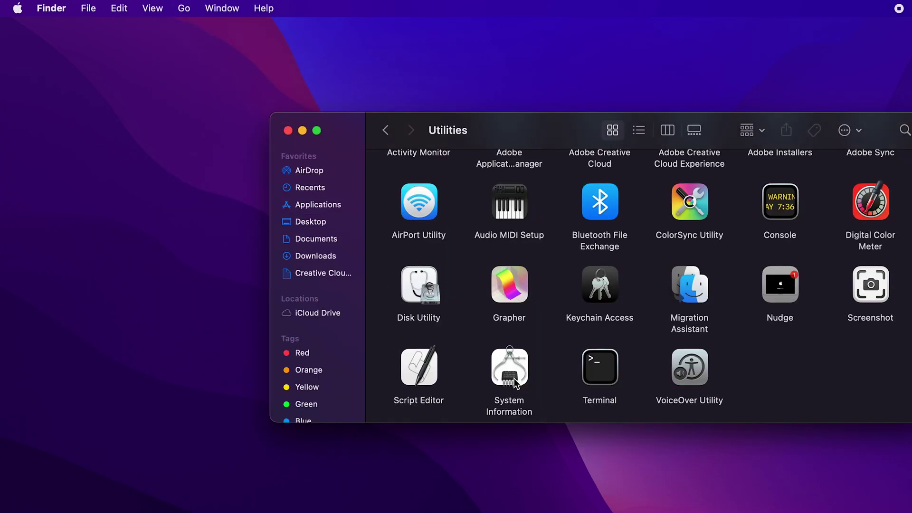
double_click(589, 380)
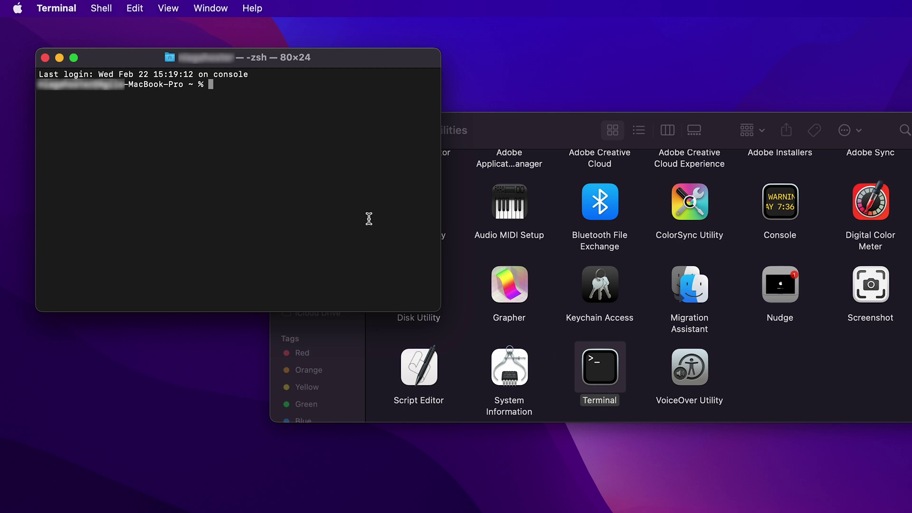
text(sudo dscacheutil -flushcache; sudo killall -HUP mDNSResponder)
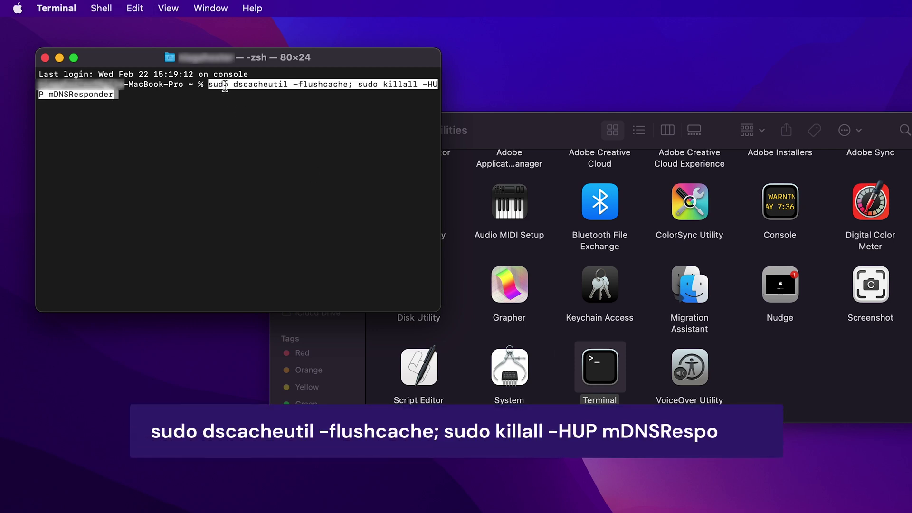
key(Return)
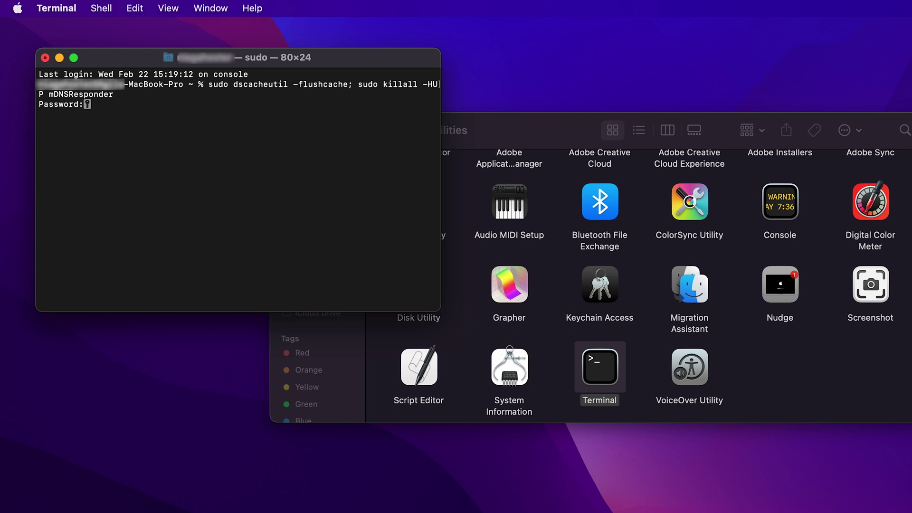
key(Return)
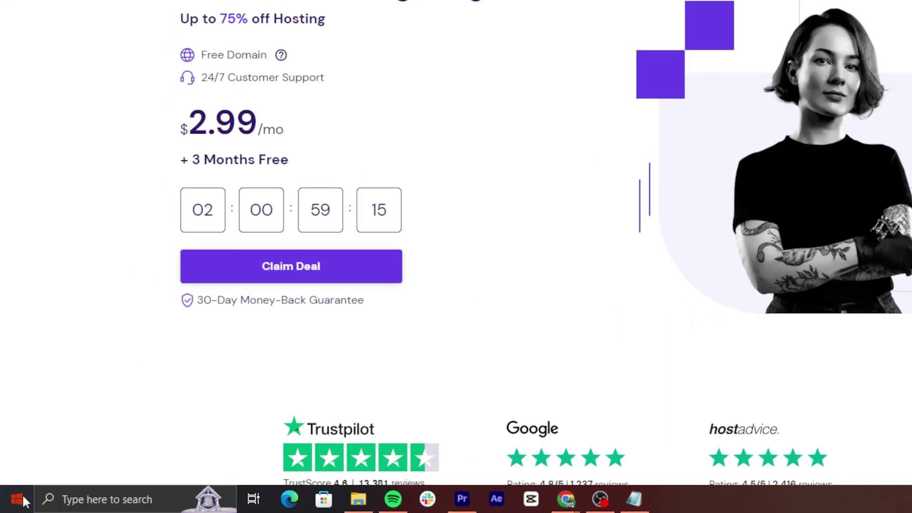
Open an administrator Command Prompt and release the IP address with ipconfig /release
click(67, 503)
text(cmd)
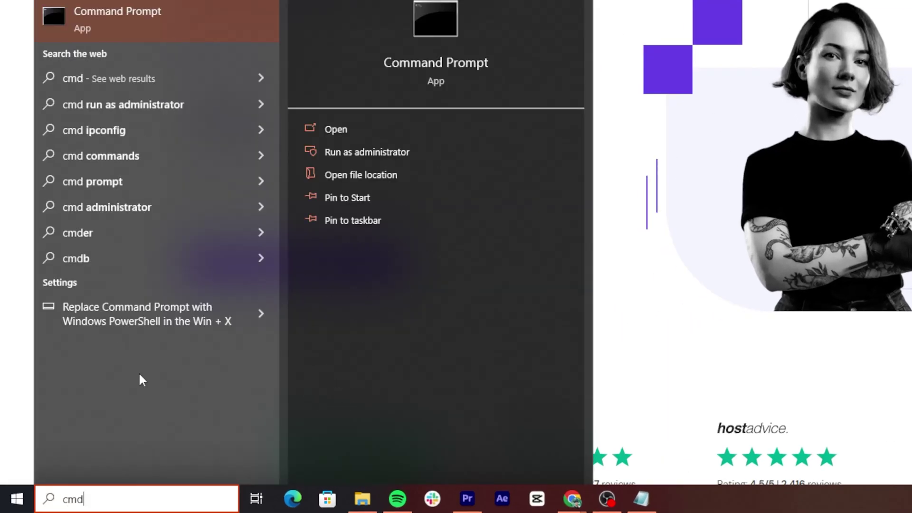
click(332, 153)
text(ipconfig /release)
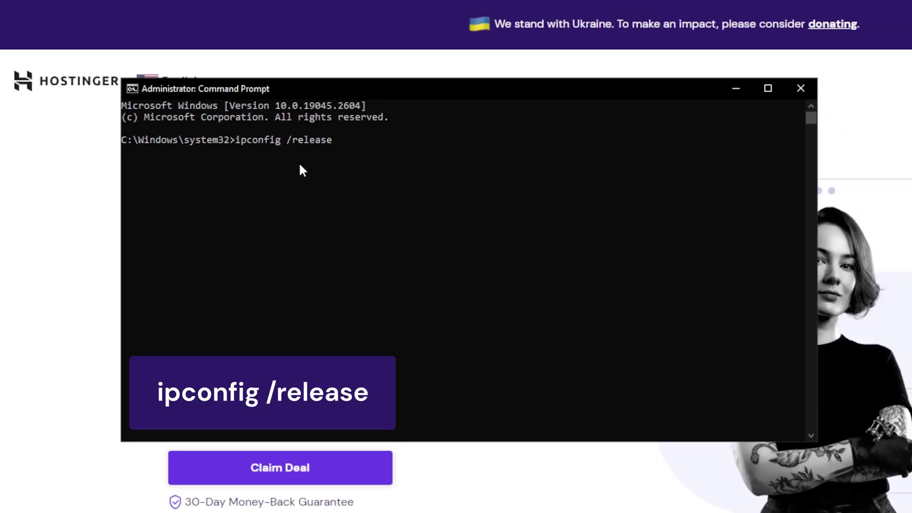
key(Return)
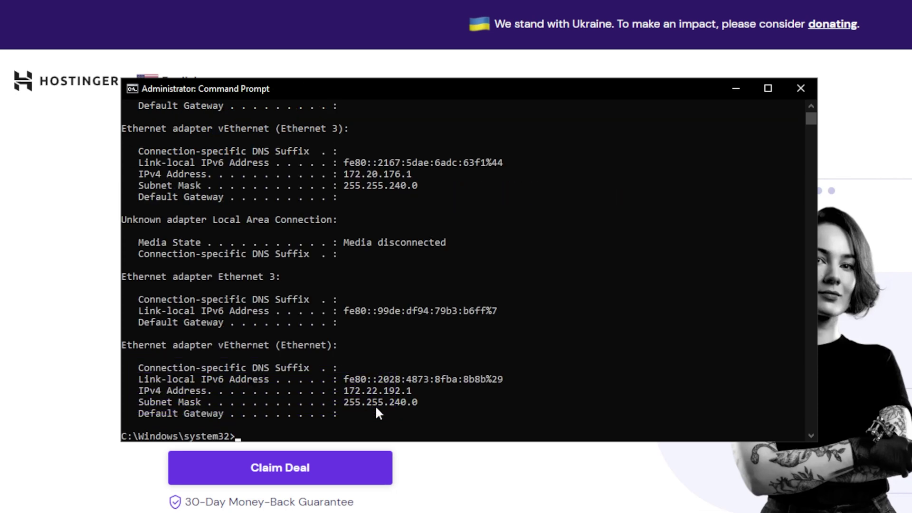
Renew the IP address with ipconfig /renew, then run netsh winsock reset
key(Up)
key(BackSpace)
key(BackSpace)
key(BackSpace)
key(BackSpace)
key(BackSpace)
text(new)
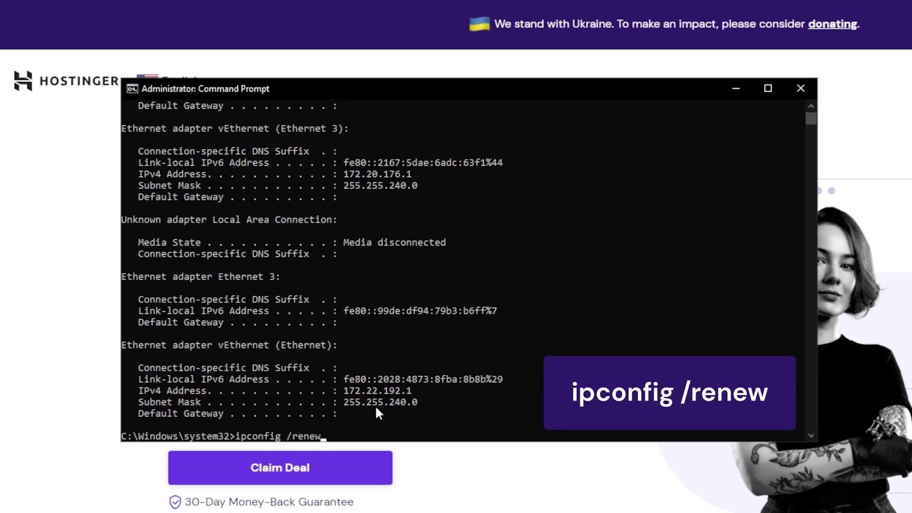
key(Return)
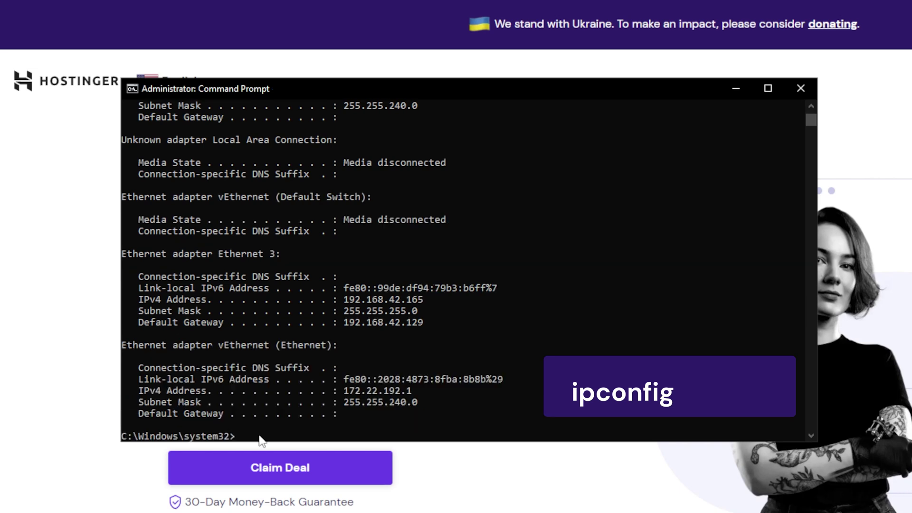
text(netsh winsock reset)
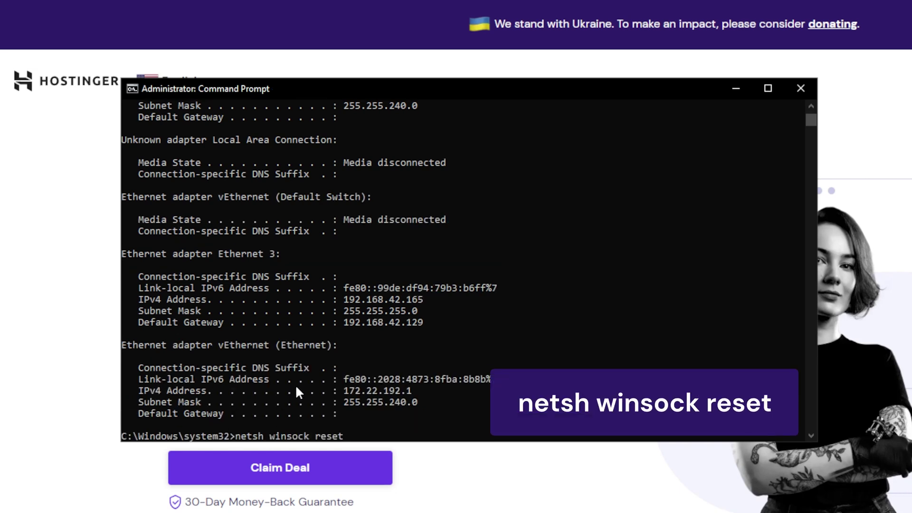
key(Return)
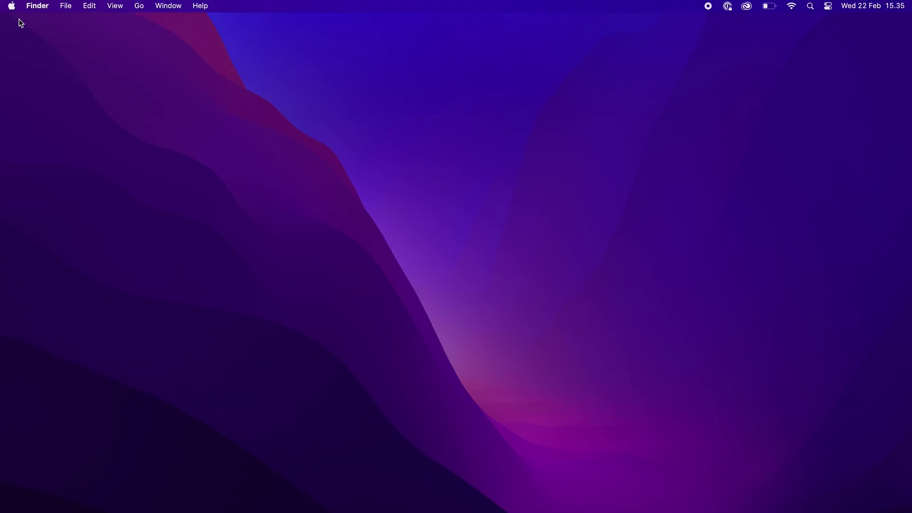
Renew the DHCP lease for Wi-Fi network HUAWEI-pBU4 in its TCP/IP details and apply the changes
click(17, 8)
click(53, 49)
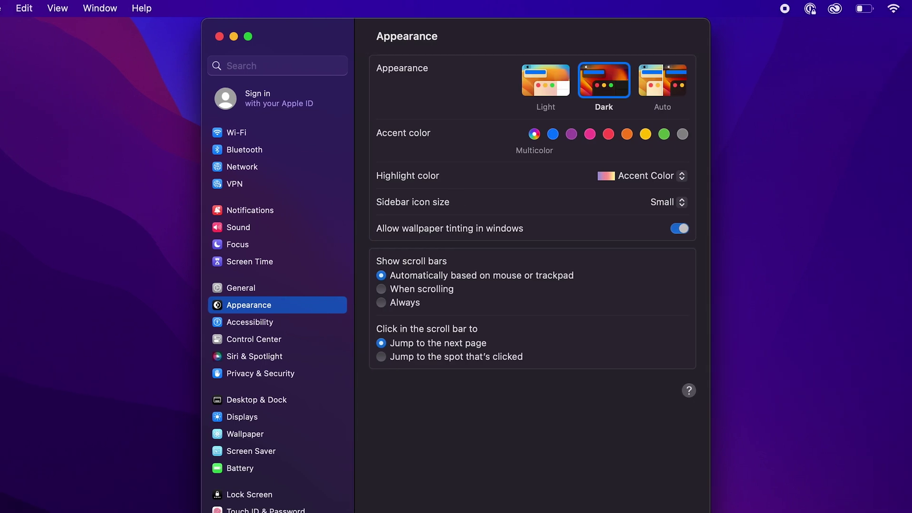
click(237, 167)
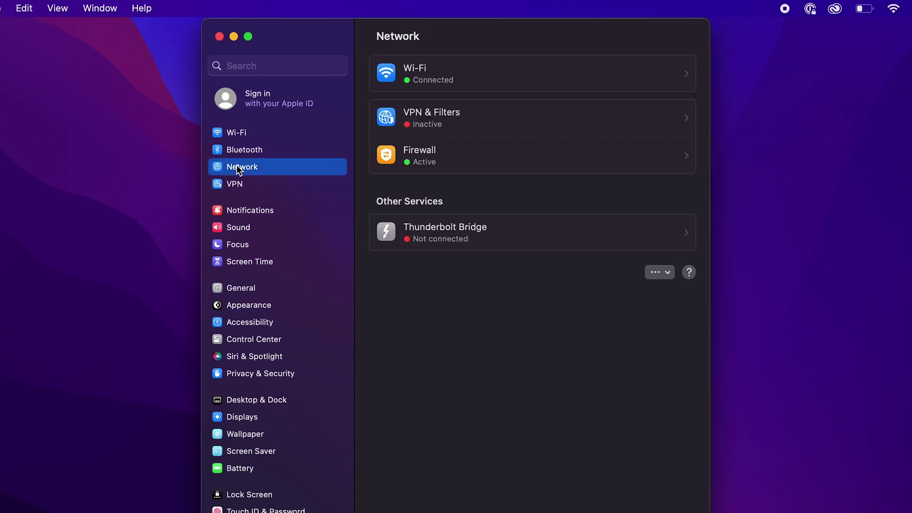
click(418, 90)
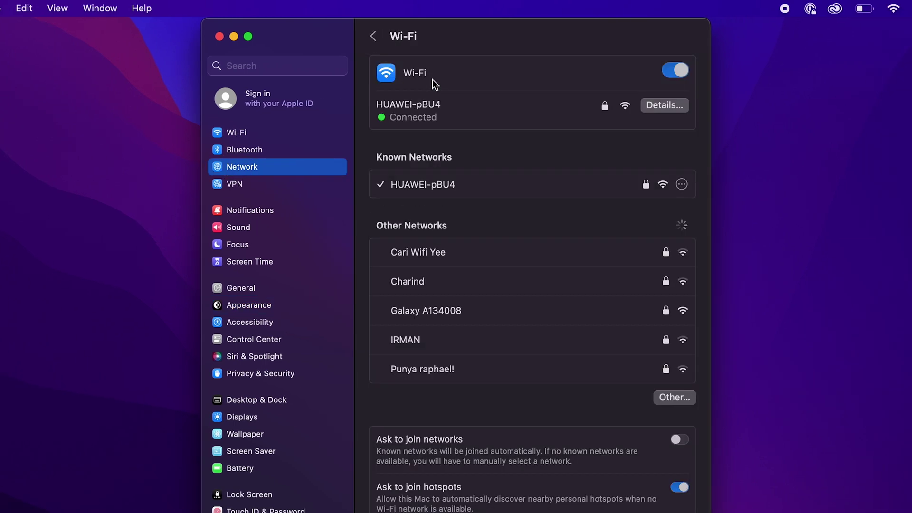
click(664, 105)
click(295, 161)
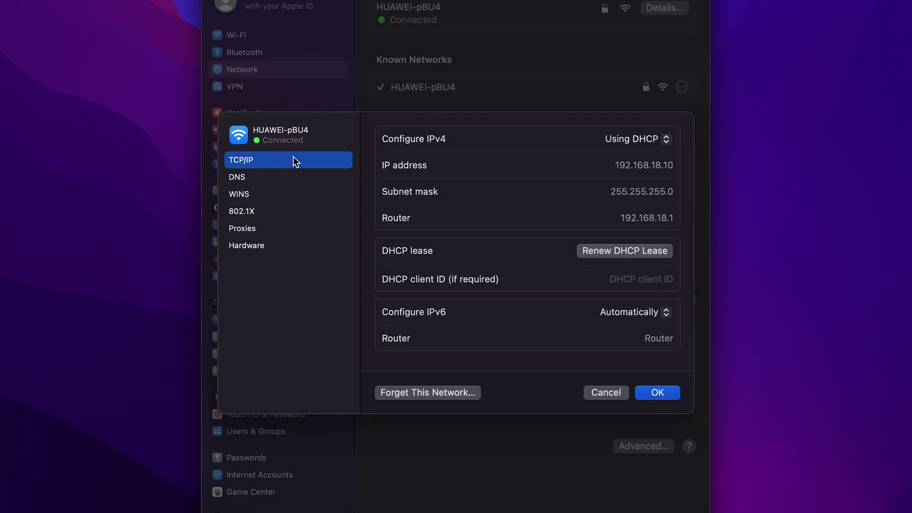
click(634, 252)
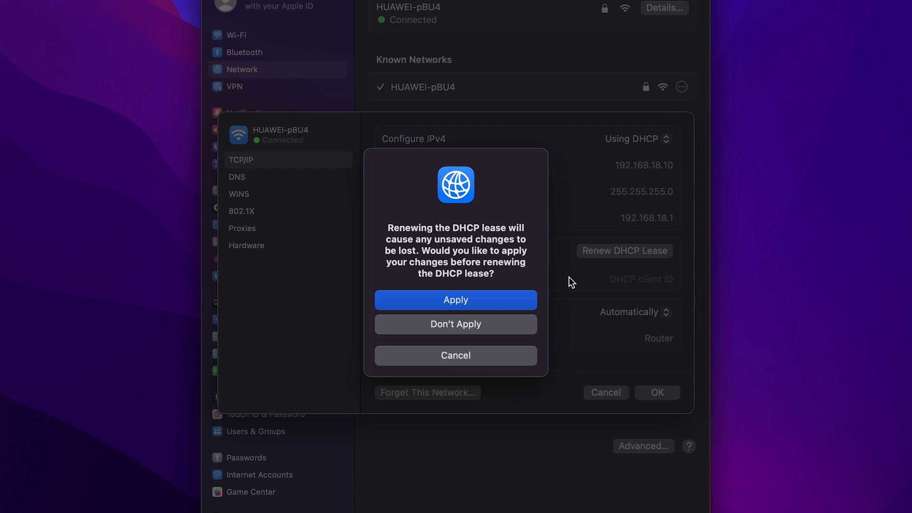
click(477, 306)
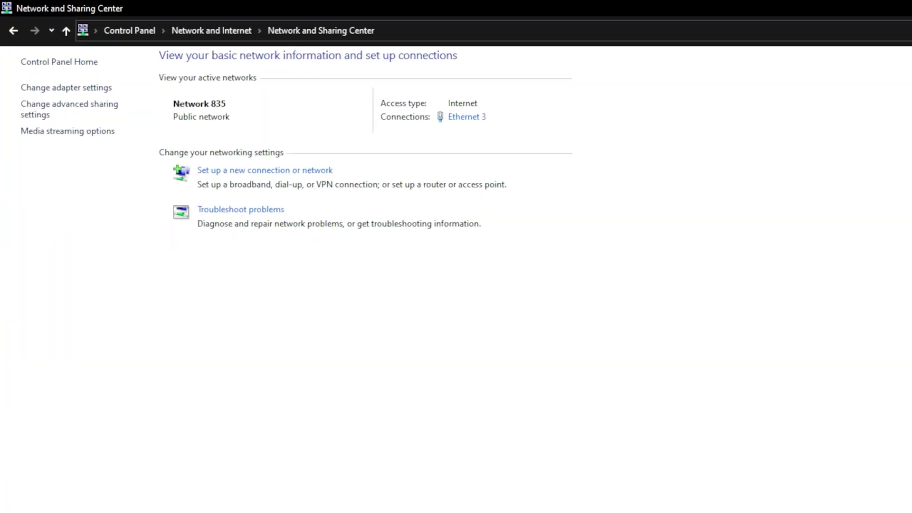
Open the Internet Protocol Version 4 (TCP/IPv4) properties of the Ethernet 3 adapter
click(75, 89)
click(263, 110)
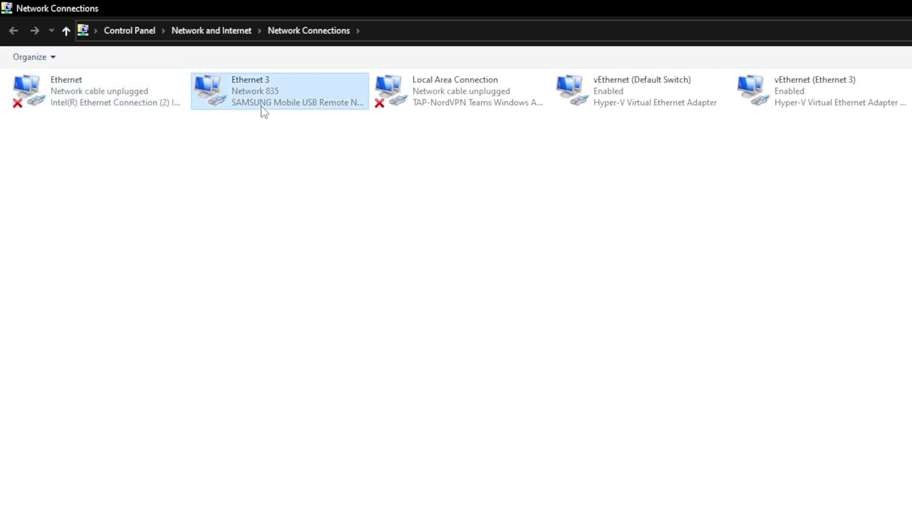
right_click(262, 108)
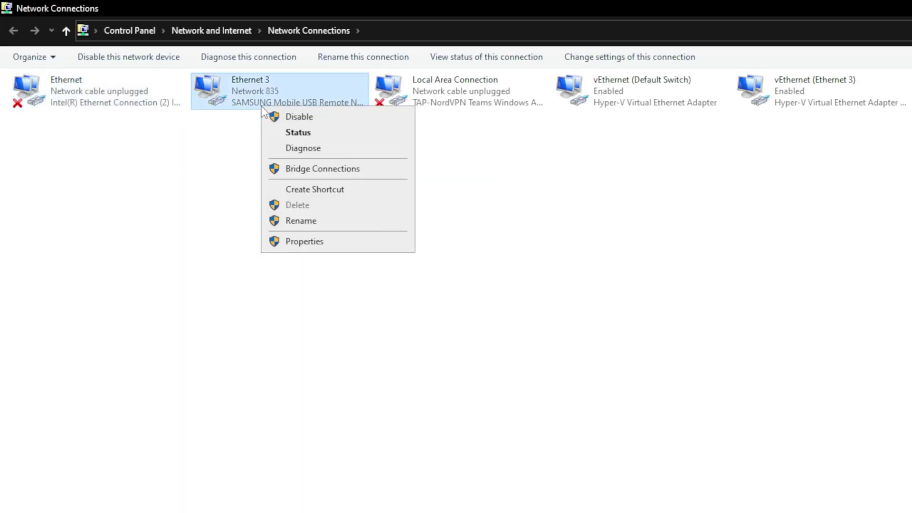
click(319, 245)
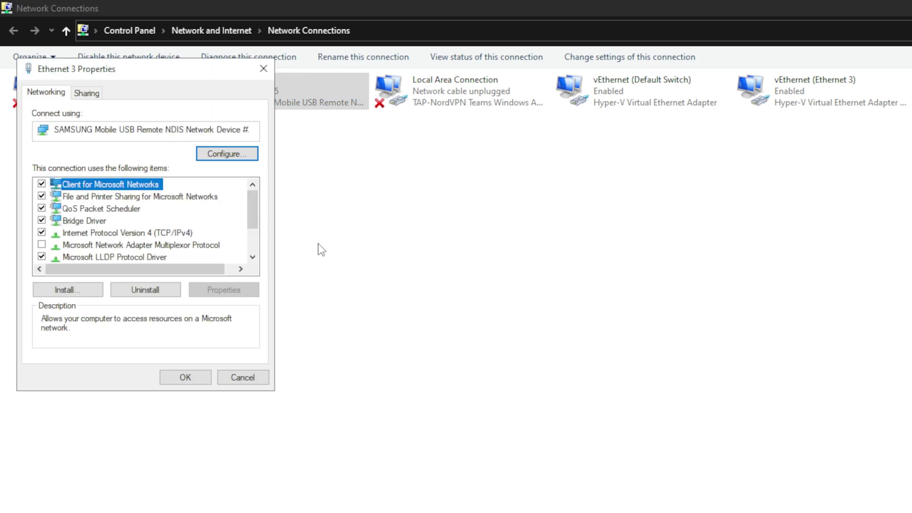
click(193, 233)
click(235, 291)
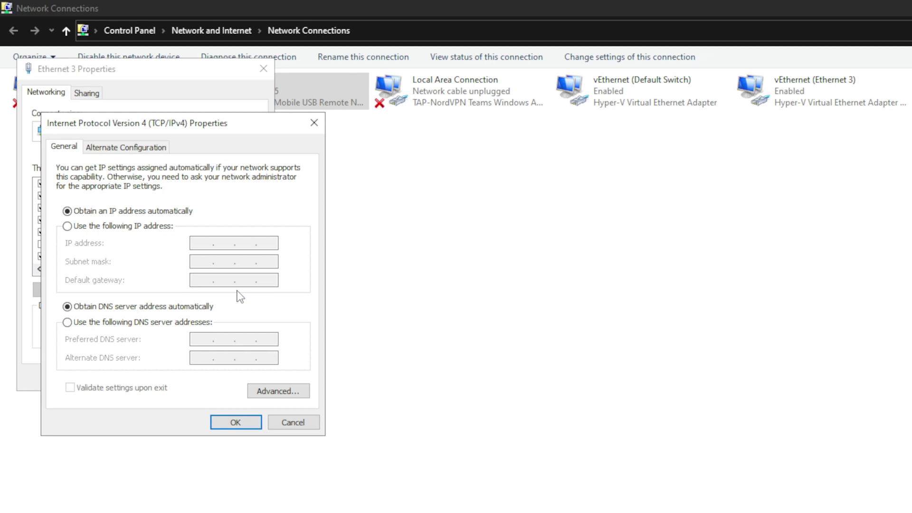
Use manual DNS servers 8.8.8.8 and 8.8.4.4, confirm, and close Ethernet 3 properties
click(193, 323)
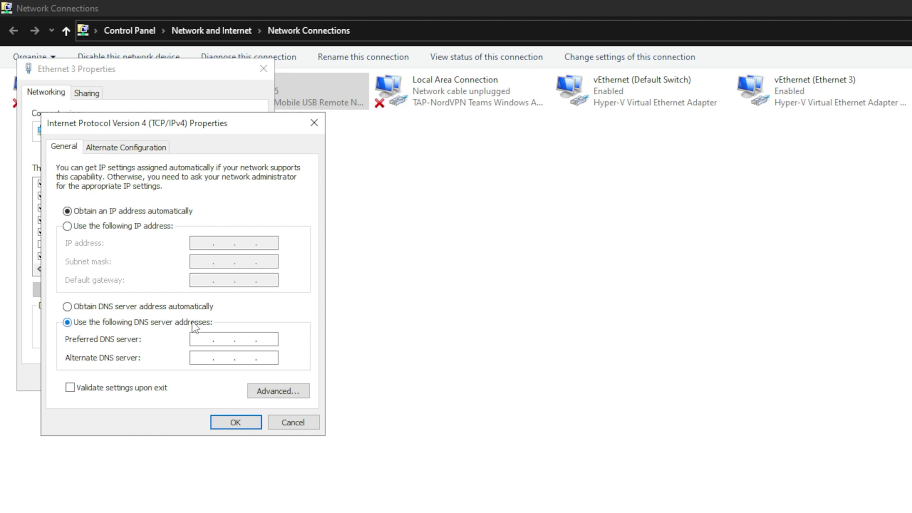
click(204, 339)
text(8.8.4.)
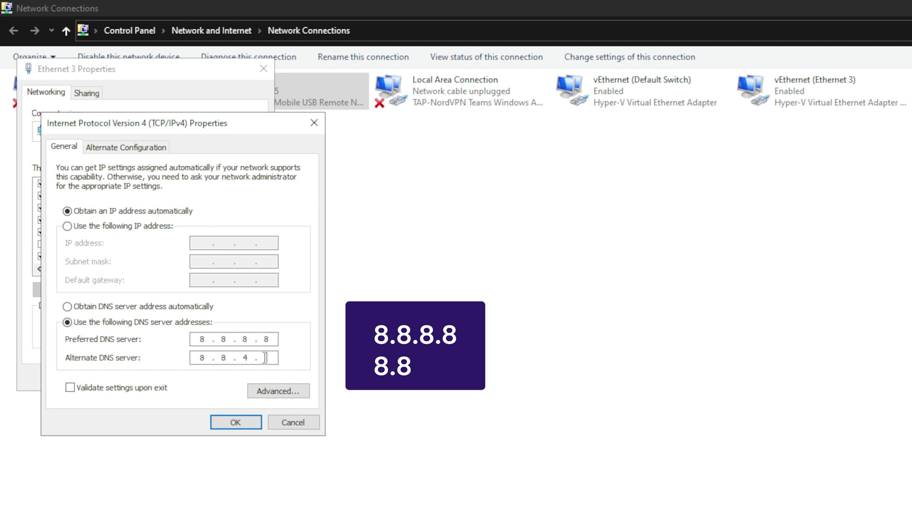
text(4)
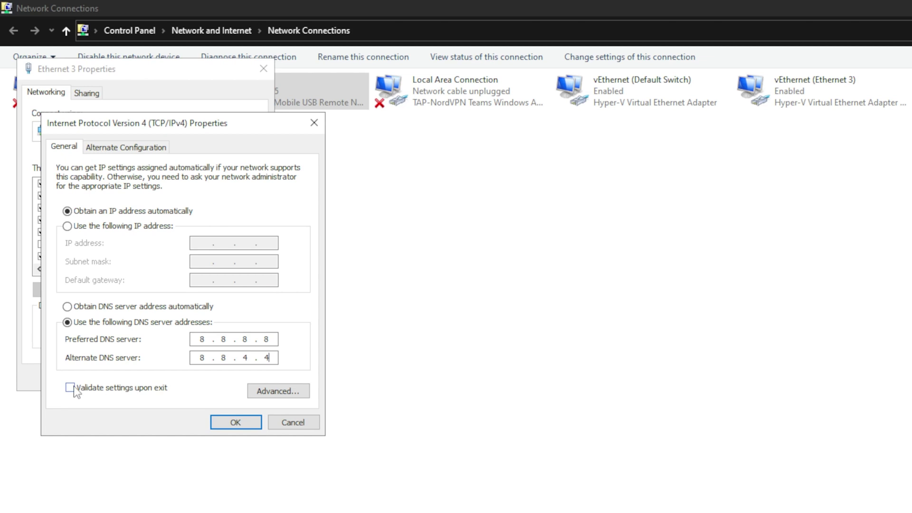
click(226, 426)
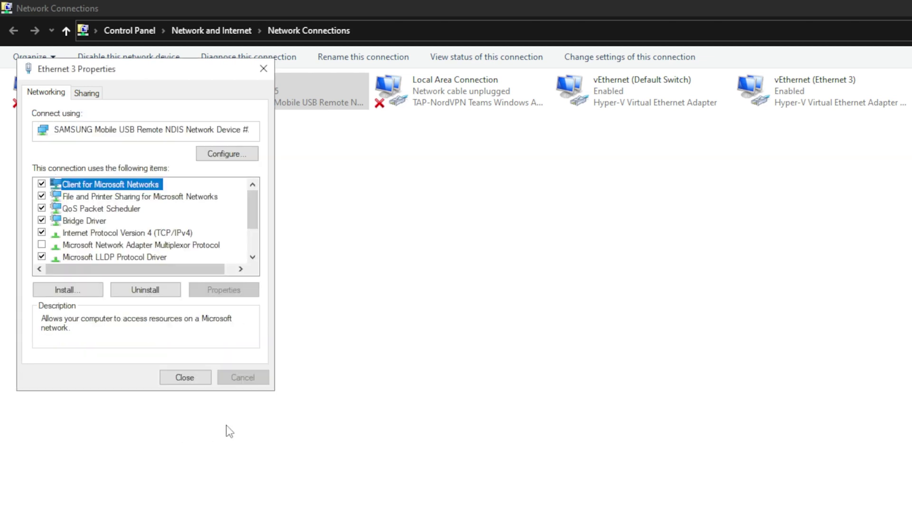
click(188, 379)
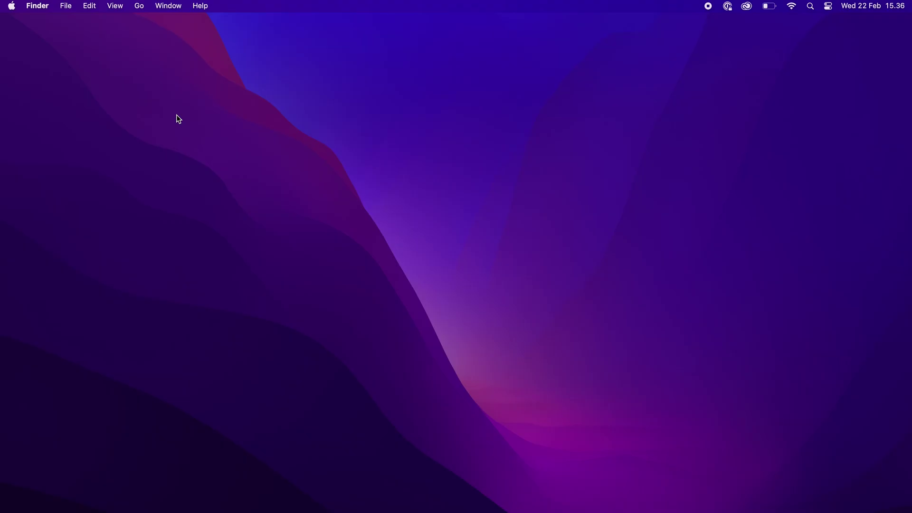
Open the DNS settings in the Wi-Fi details for HUAWEI-pBU4
click(16, 8)
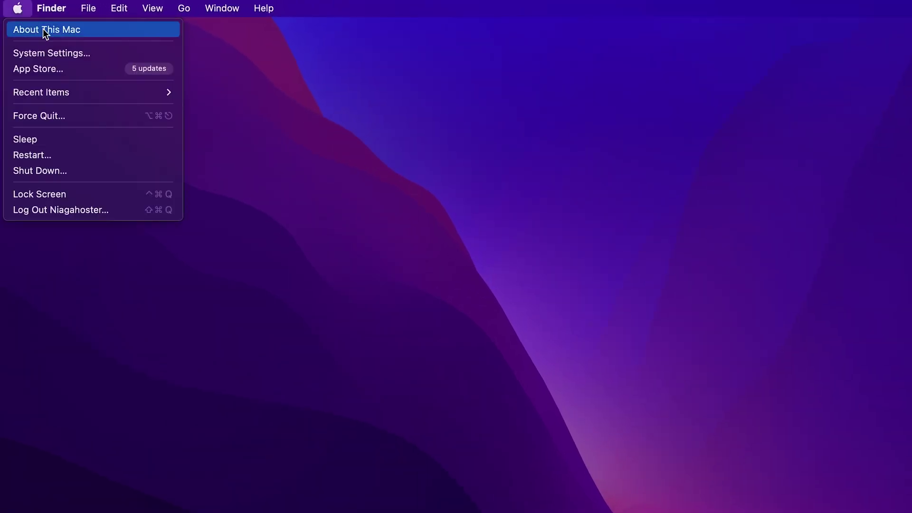
click(59, 55)
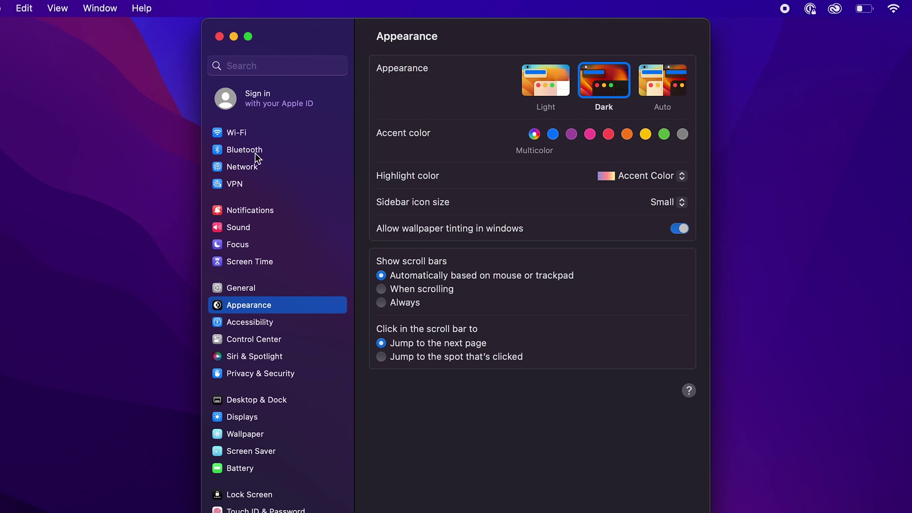
click(261, 167)
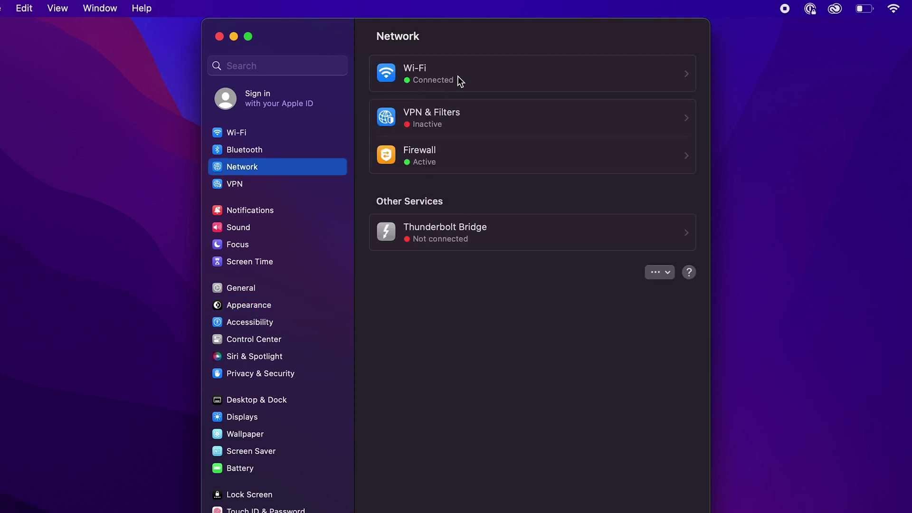
click(458, 76)
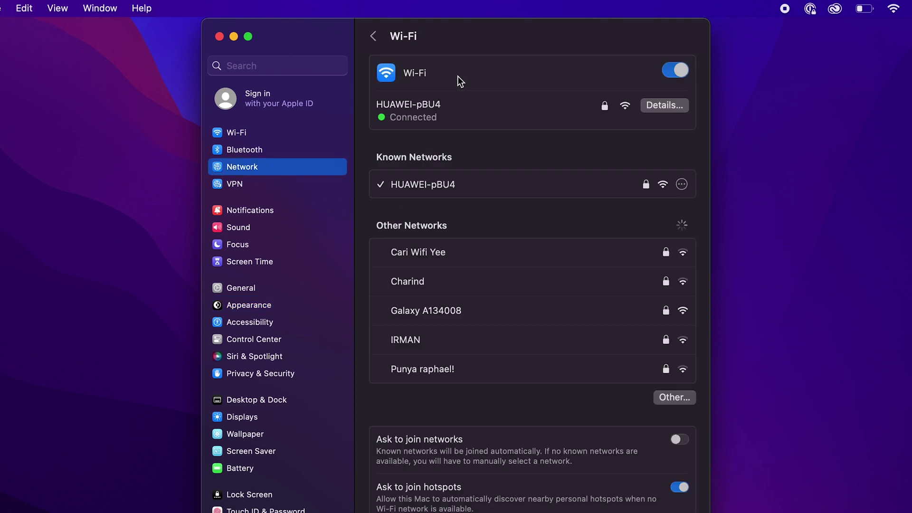
click(649, 105)
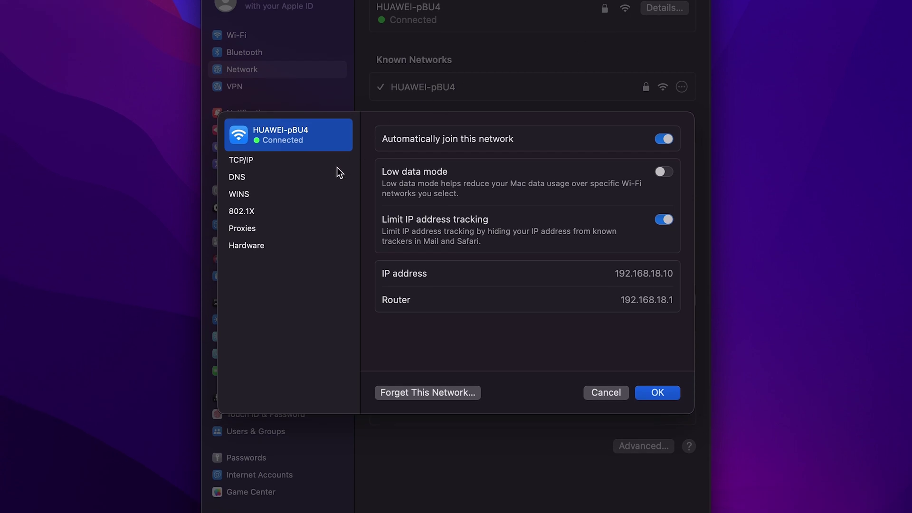
click(325, 182)
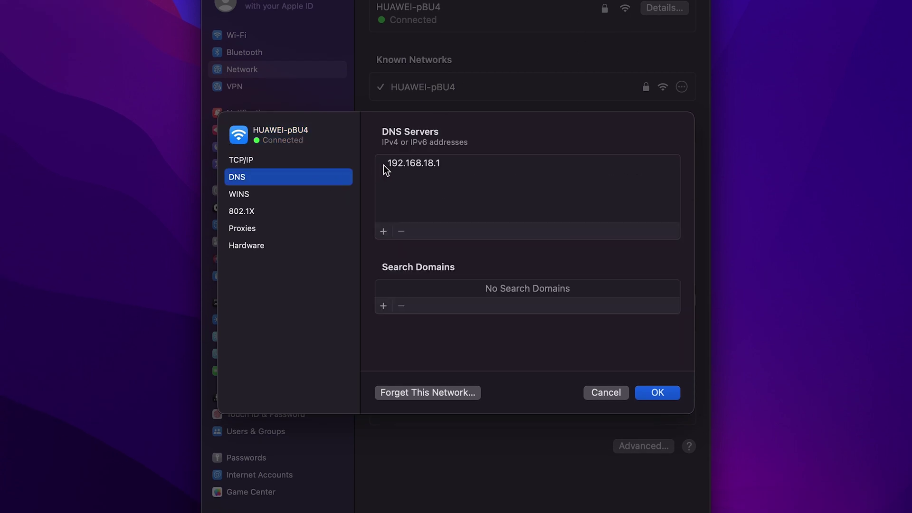
Change DNS server 192.168.18.1 to 8.8.8.8, add 8.8.4.4, and save
double_click(450, 166)
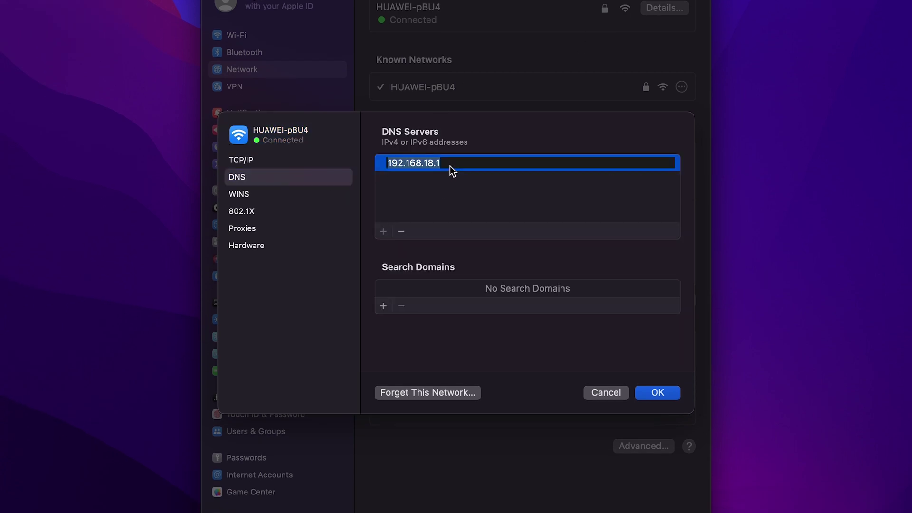
click(405, 233)
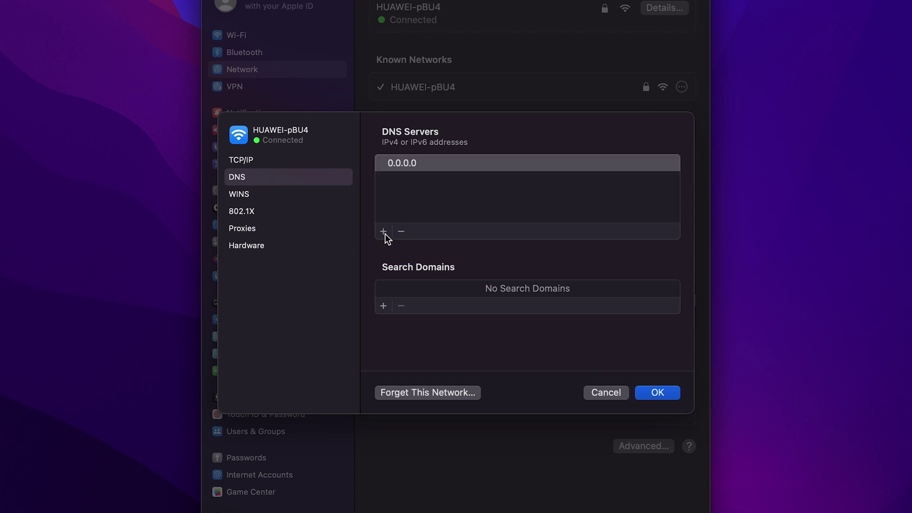
click(386, 231)
text(8.8)
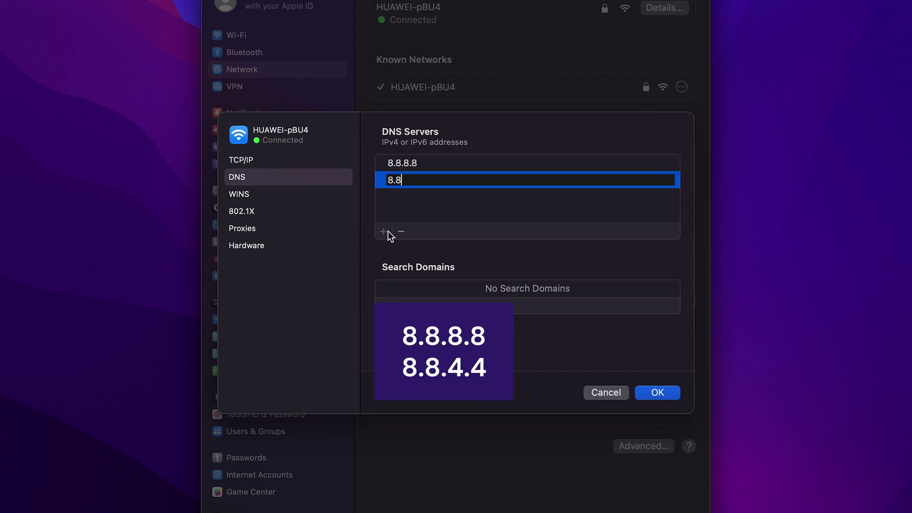
text(.4.4)
click(410, 211)
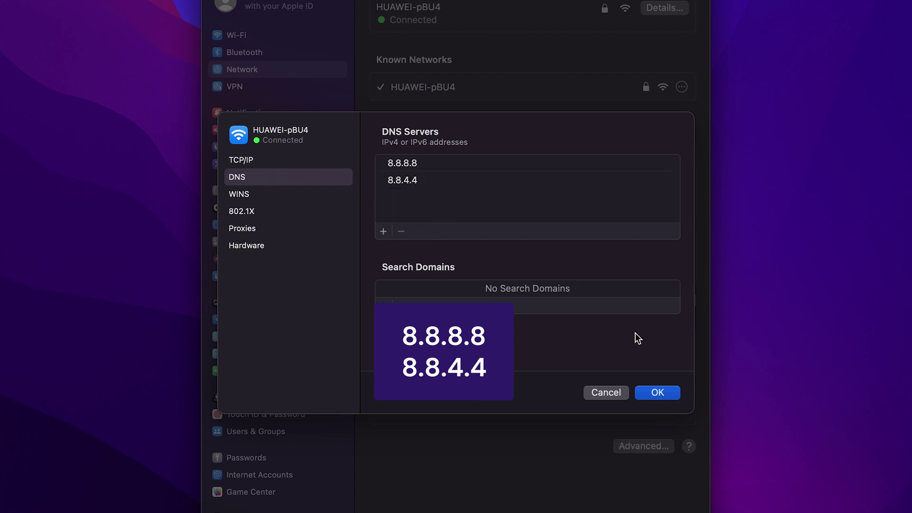
click(662, 392)
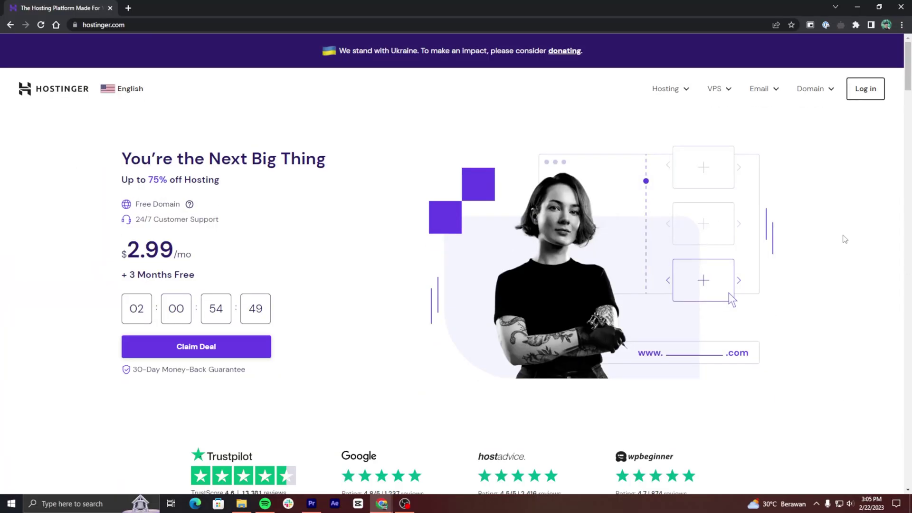
Open Device Manager and run an automatic driver search for the SAMSUNG Mobile USB Remote NDIS adapter
click(12, 503)
text(device)
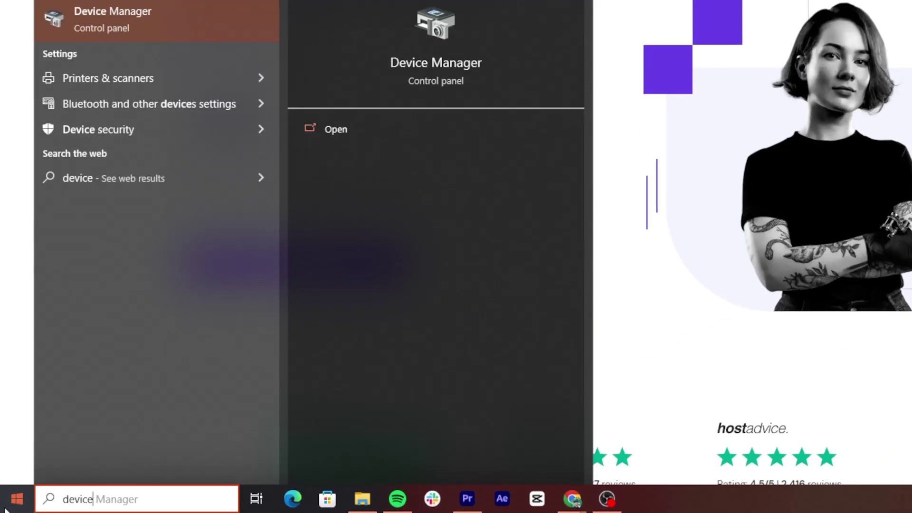
text( manager)
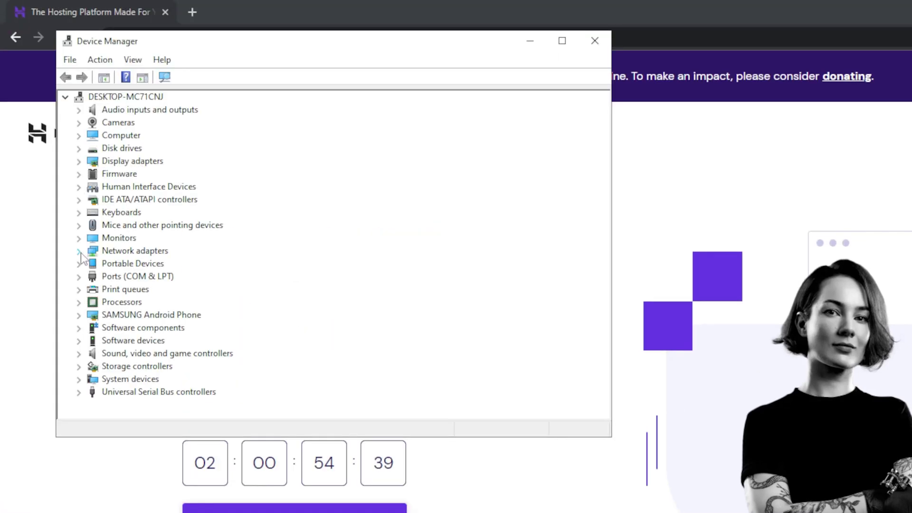
click(79, 252)
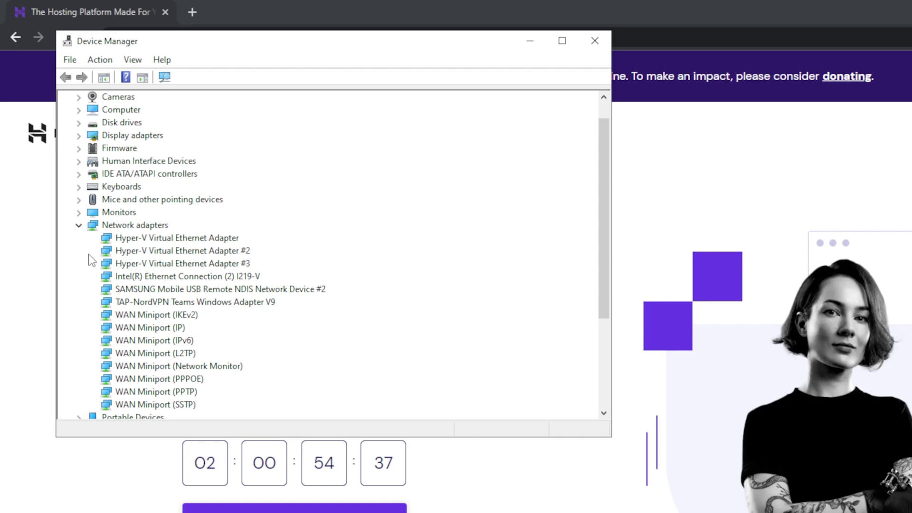
click(152, 290)
right_click(152, 289)
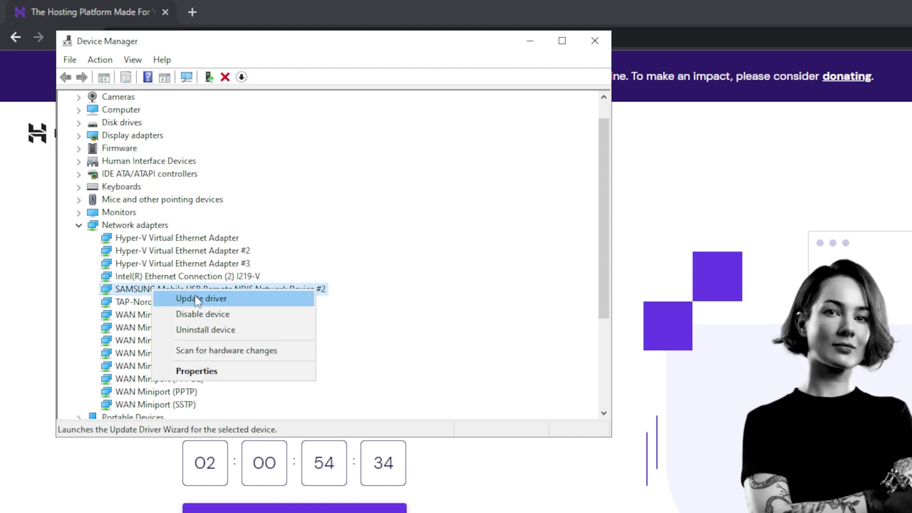
click(215, 298)
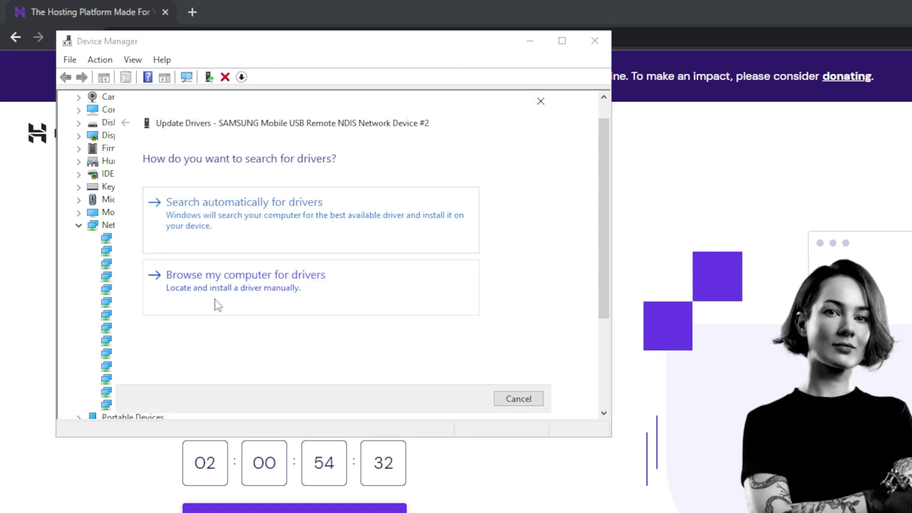
click(307, 247)
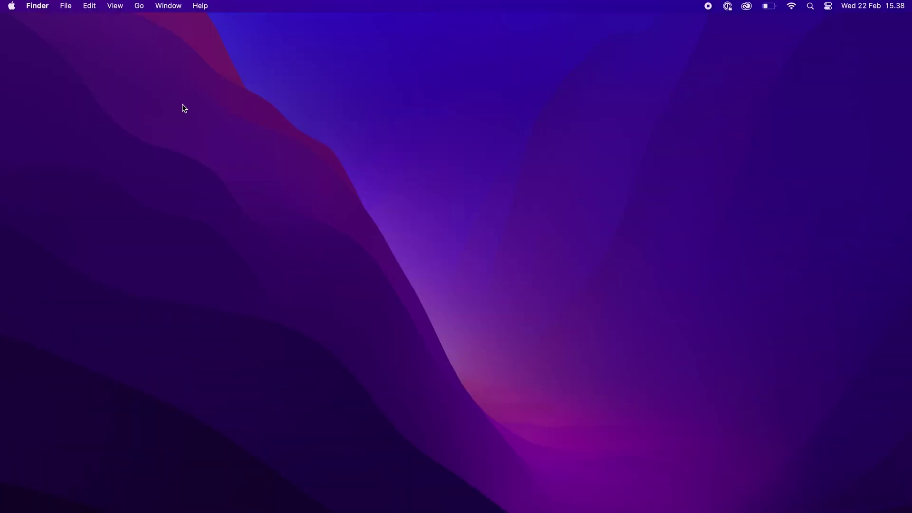
Start the macOS Ventura 13.2.1 update from Software Update and dismiss the Connect to Power warning
click(11, 6)
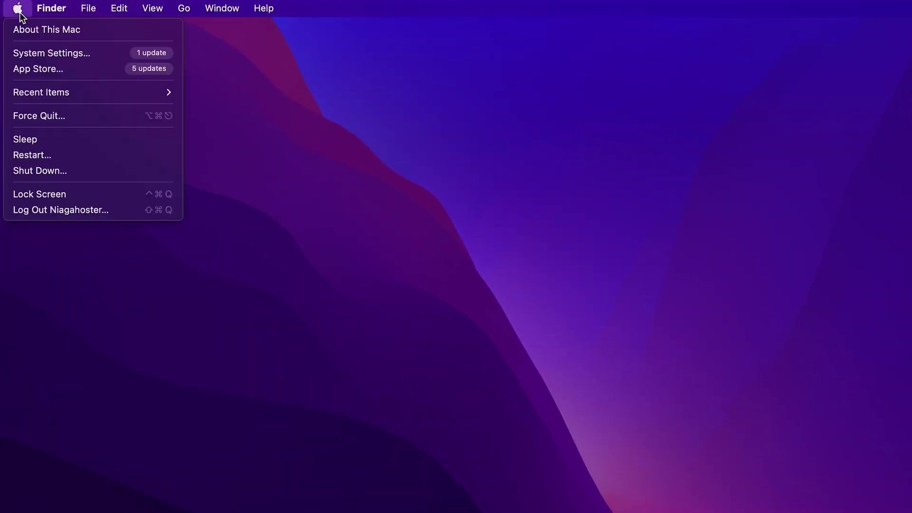
click(42, 29)
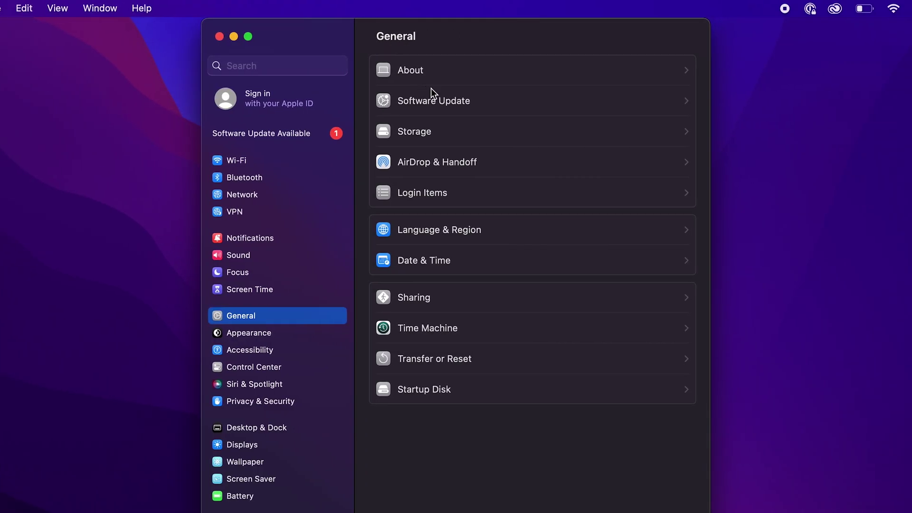
click(444, 106)
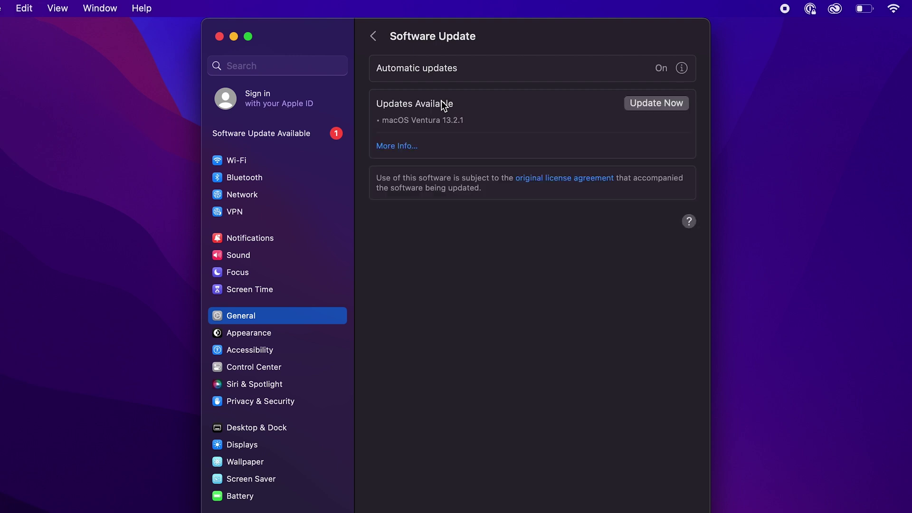
click(634, 104)
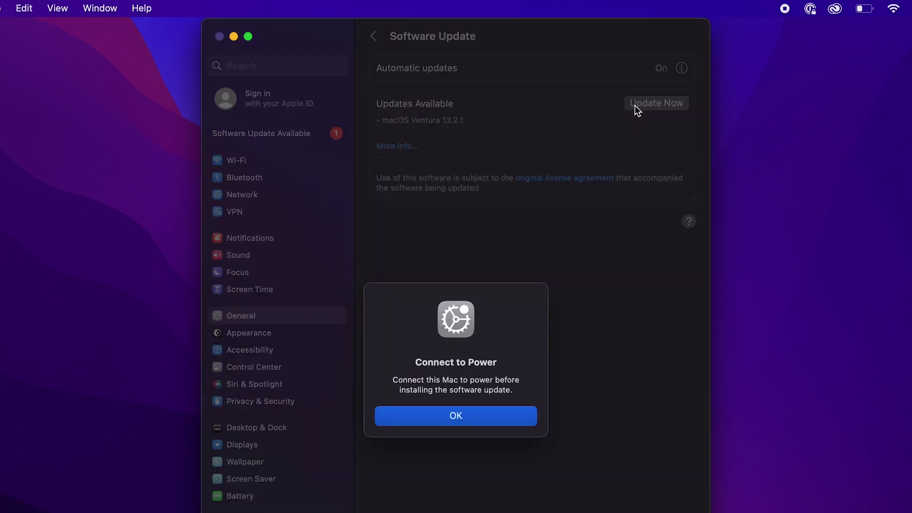
click(476, 418)
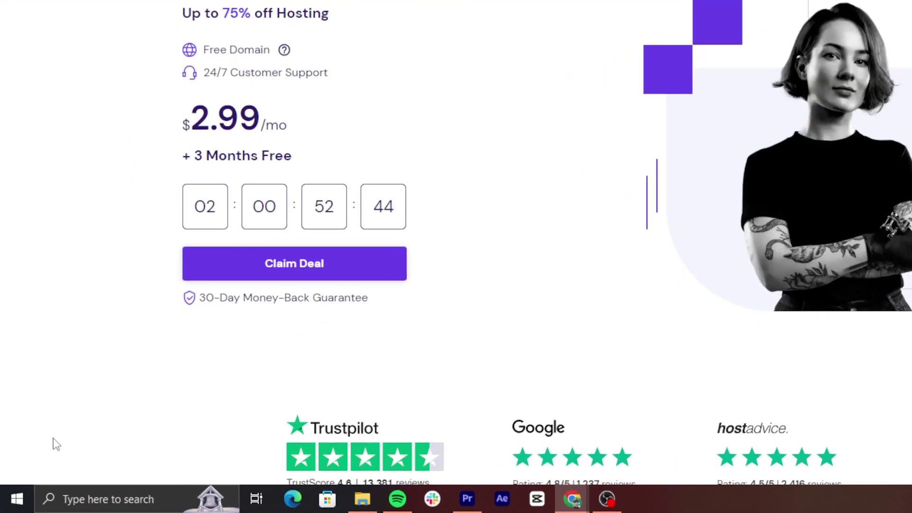
Switch 'Use a proxy server' to Off in Windows Network & Internet proxy settings
click(16, 498)
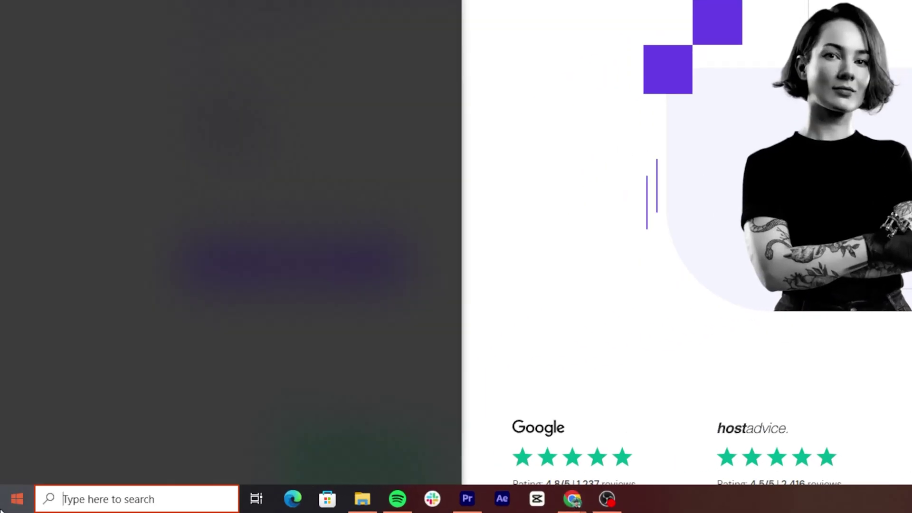
click(18, 431)
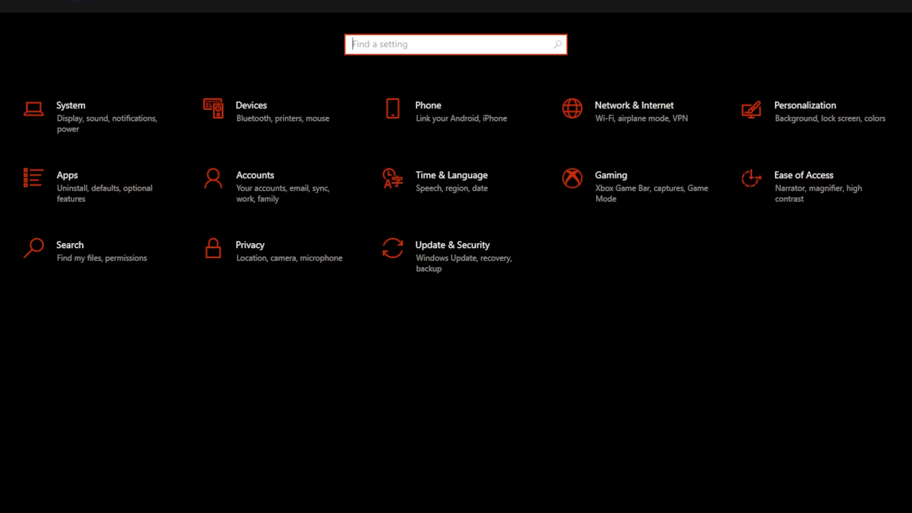
click(638, 131)
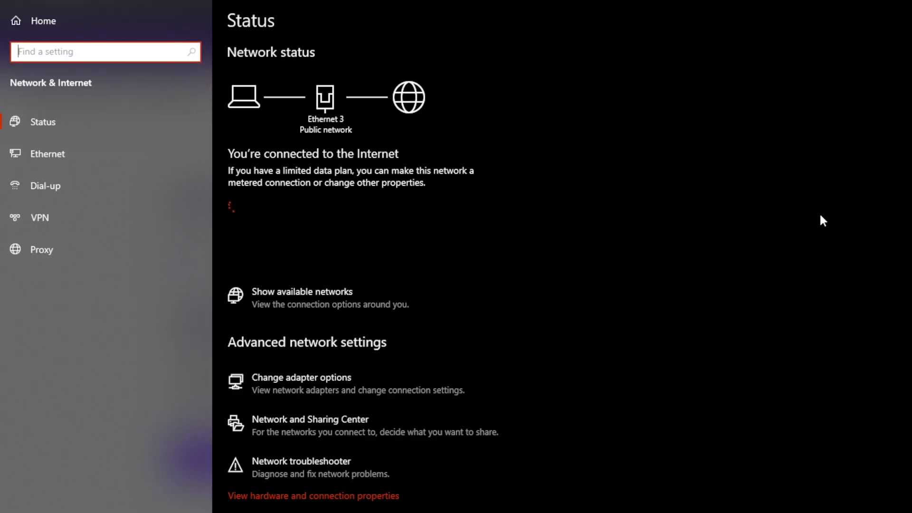
click(61, 253)
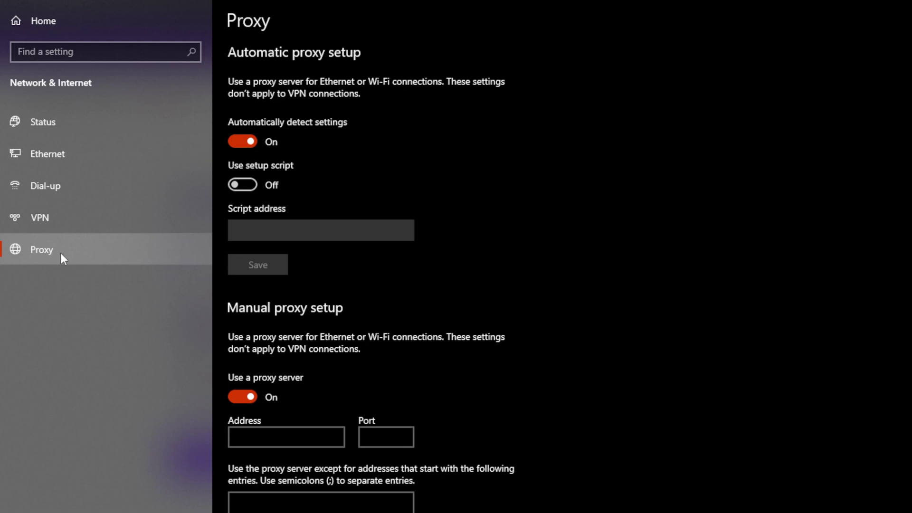
click(243, 398)
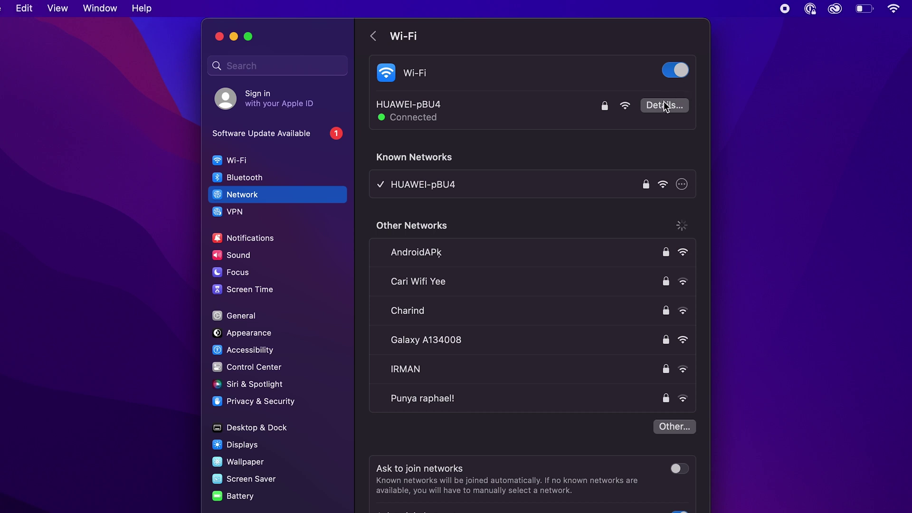
Turn off Auto proxy discovery for Wi-Fi network HUAWEI-pBU4 and confirm with OK
click(665, 106)
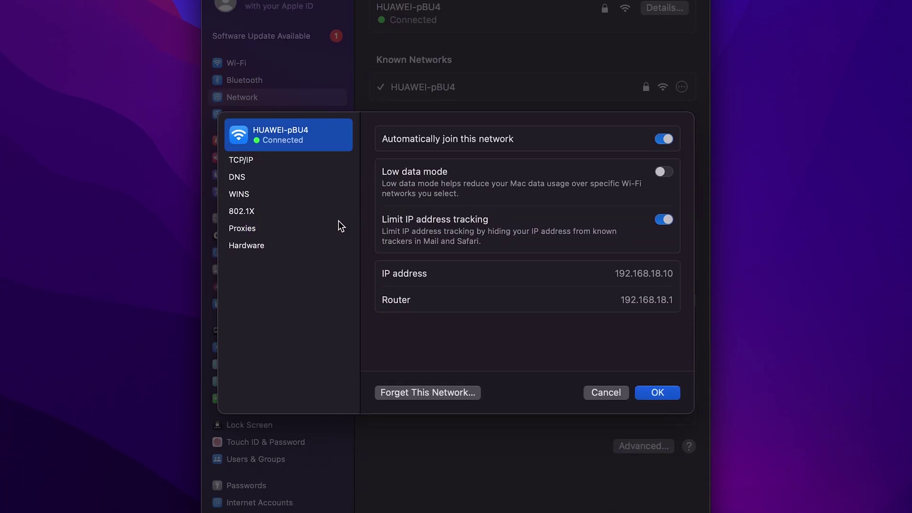
click(255, 231)
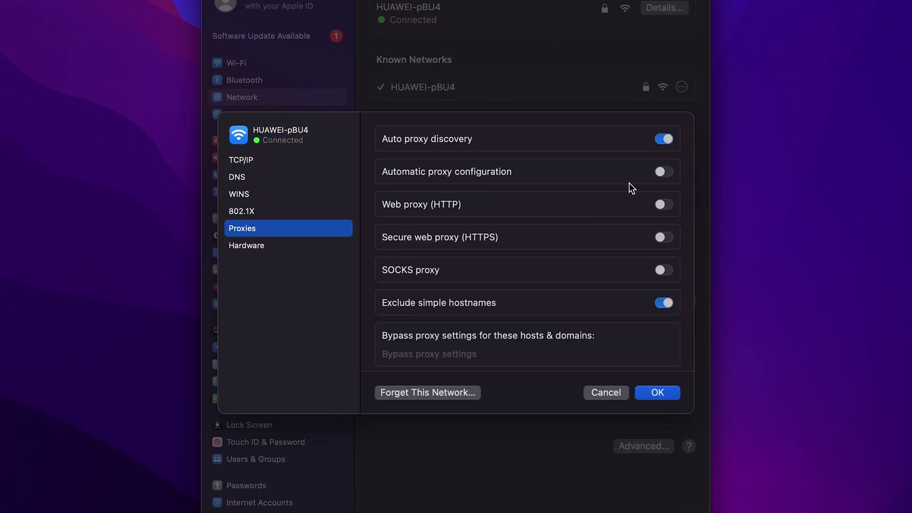
click(665, 138)
click(658, 392)
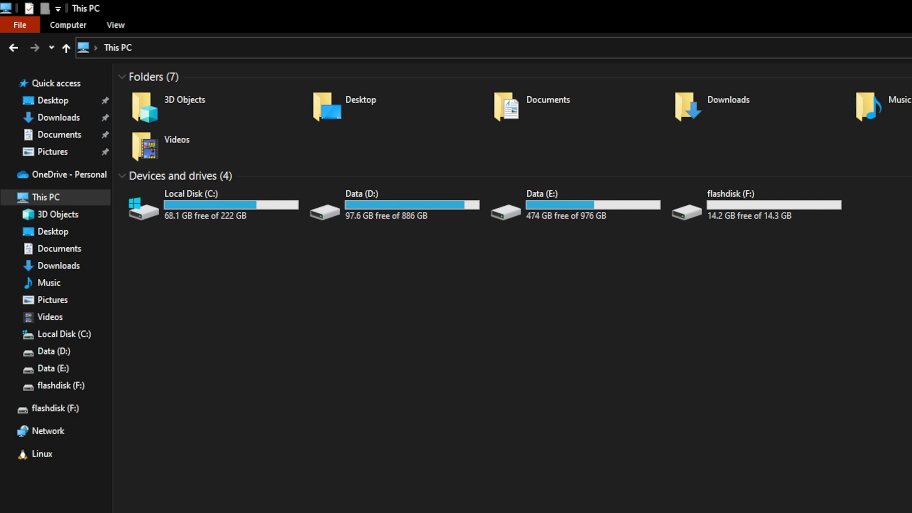
Navigate File Explorer to C:\Windows\System32\drivers\etc
double_click(222, 220)
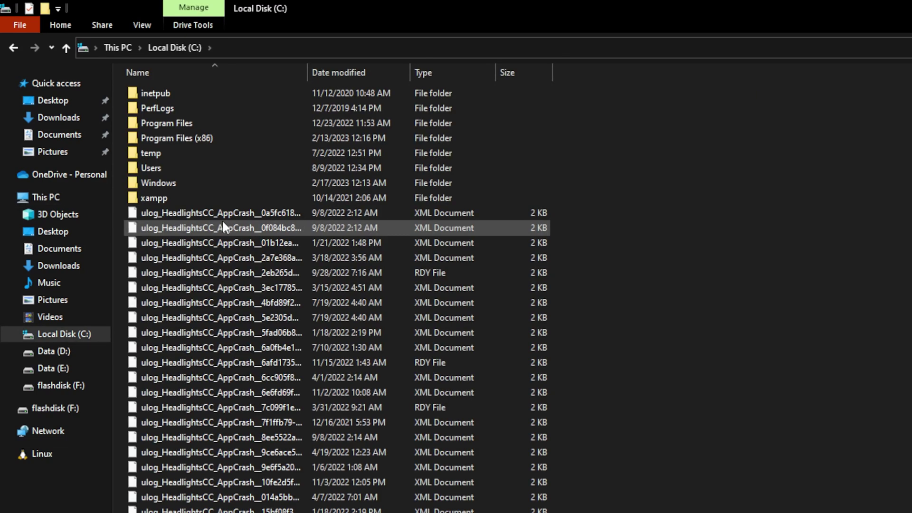
double_click(185, 185)
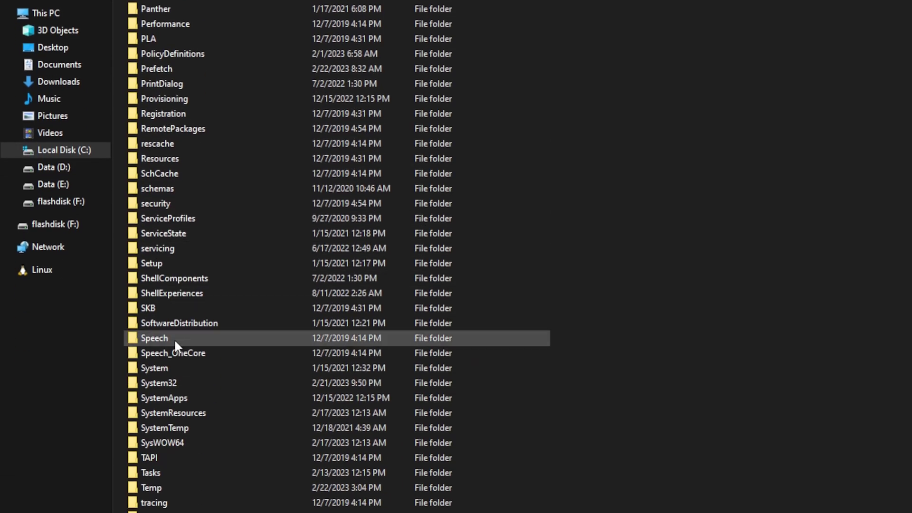
double_click(184, 384)
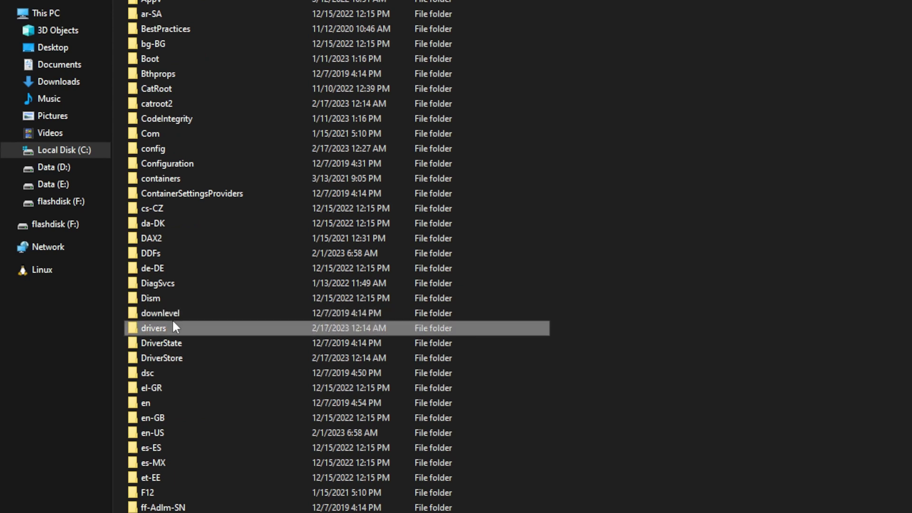
double_click(172, 324)
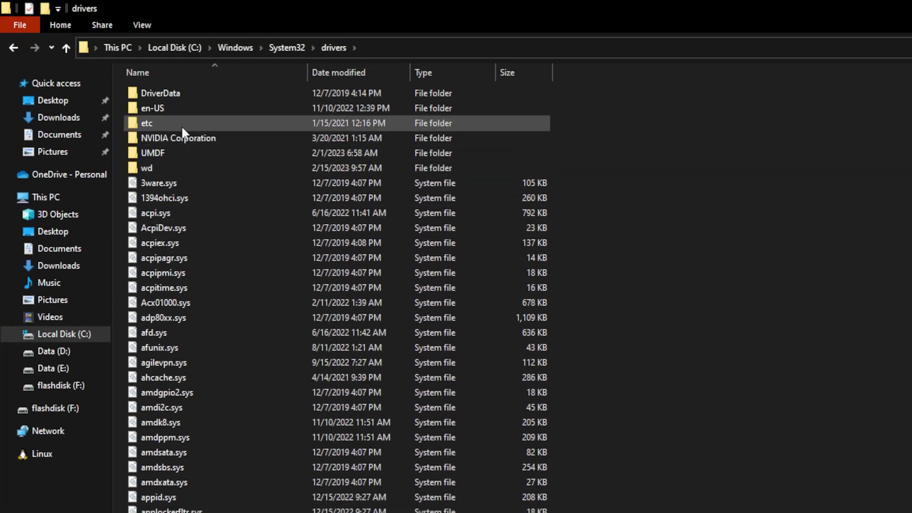
double_click(181, 50)
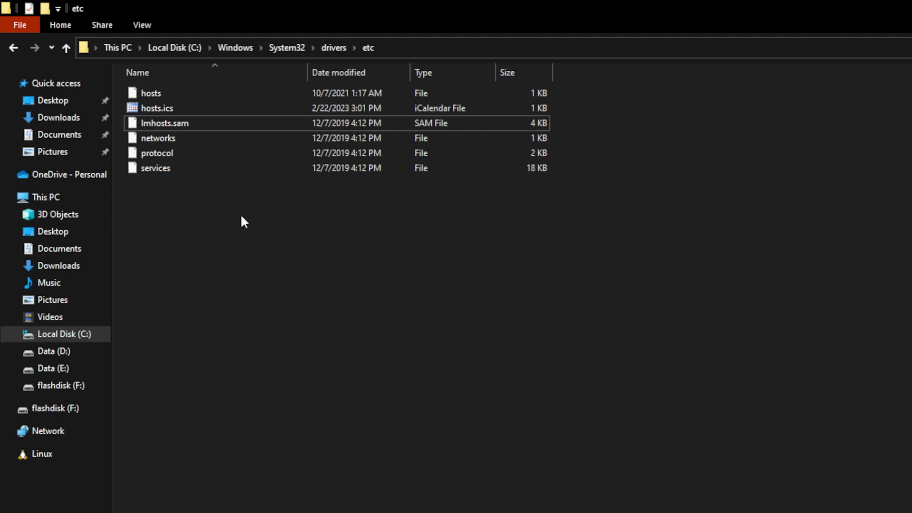
Select all six files in the etc folder, including hosts, and delete them
drag(241, 212, 318, 95)
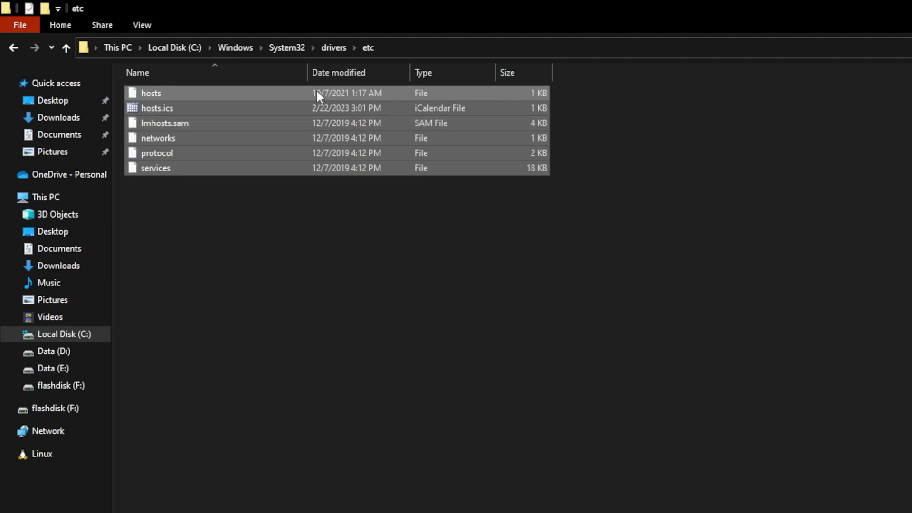
right_click(317, 93)
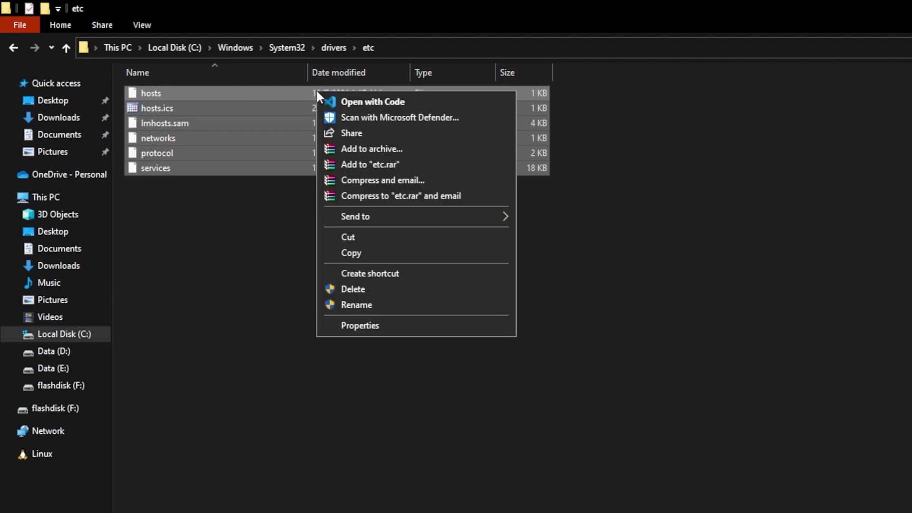
click(357, 289)
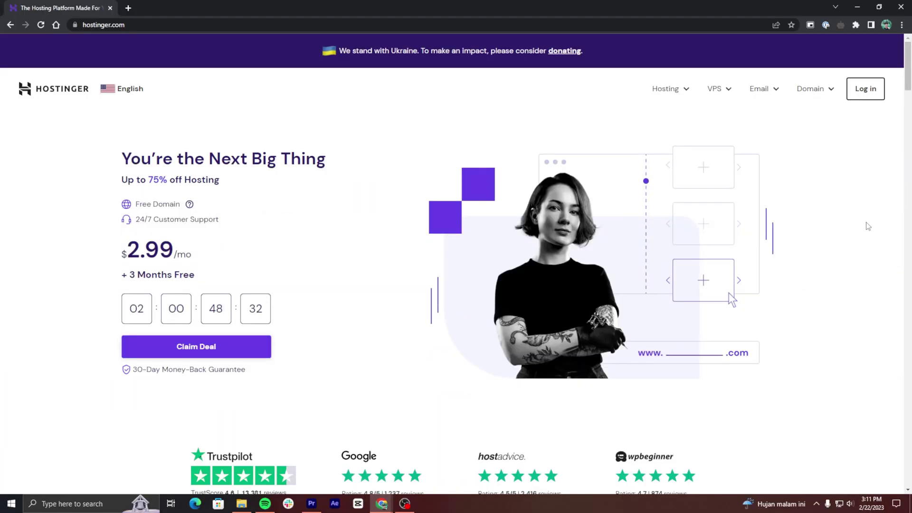
Launch System Configuration via msconfig from Run and show its Services list
key(super+r)
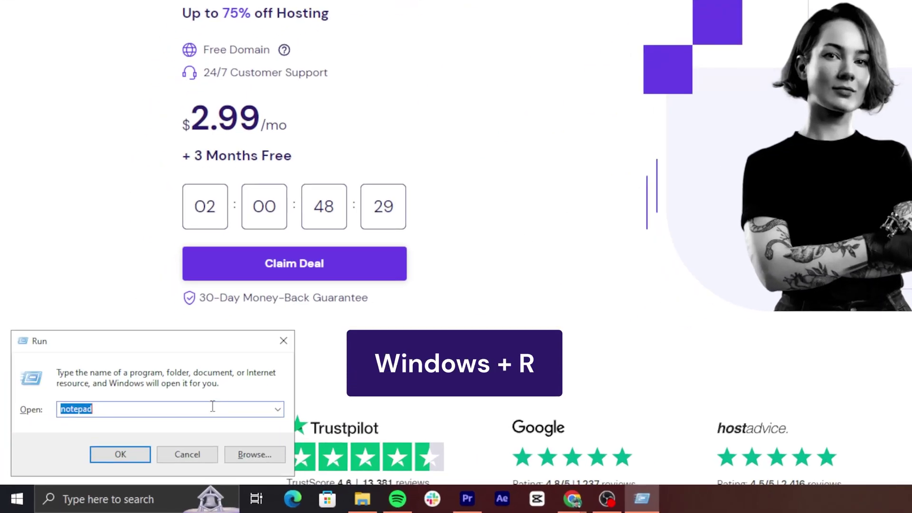
text(msconfig)
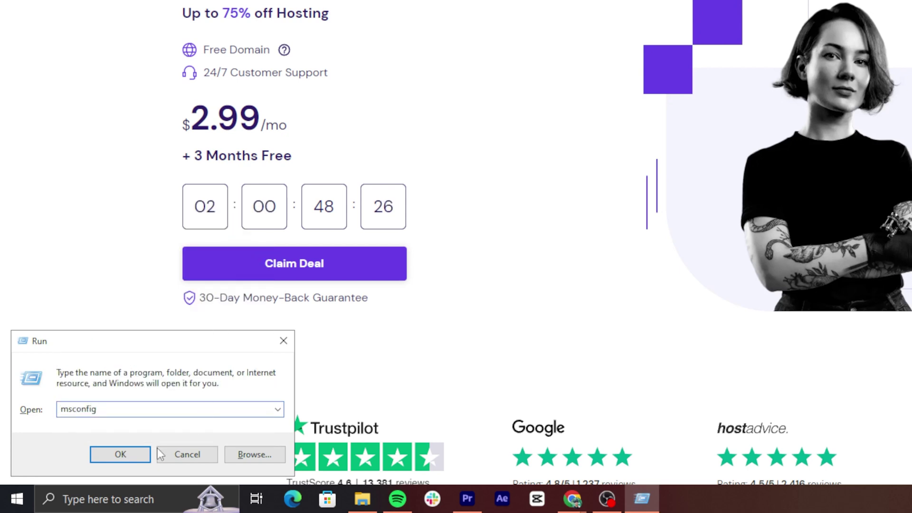
key(Return)
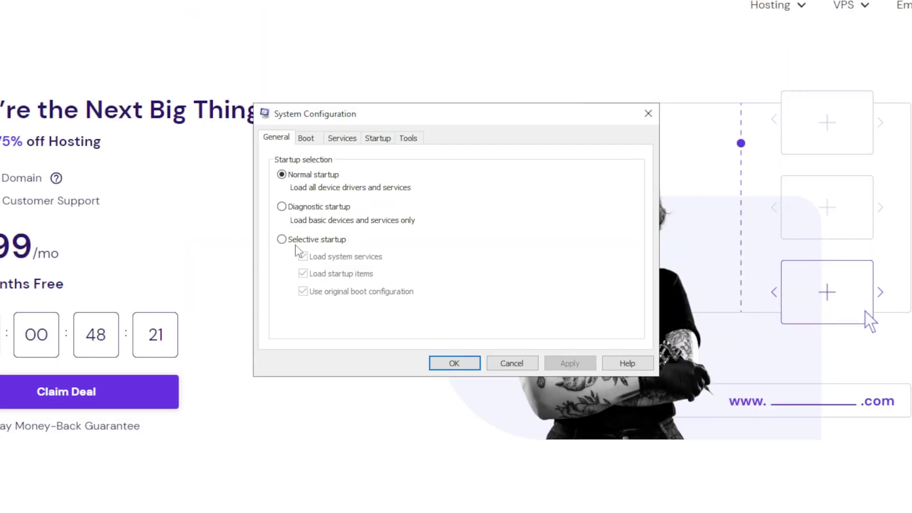
click(331, 140)
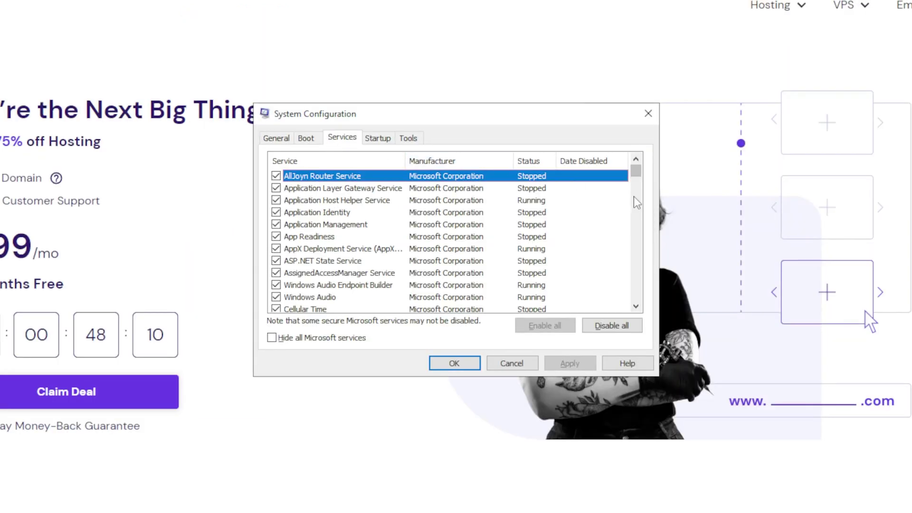
Uncheck the DNS Client service and confirm with OK
scroll(634, 196, down, 10)
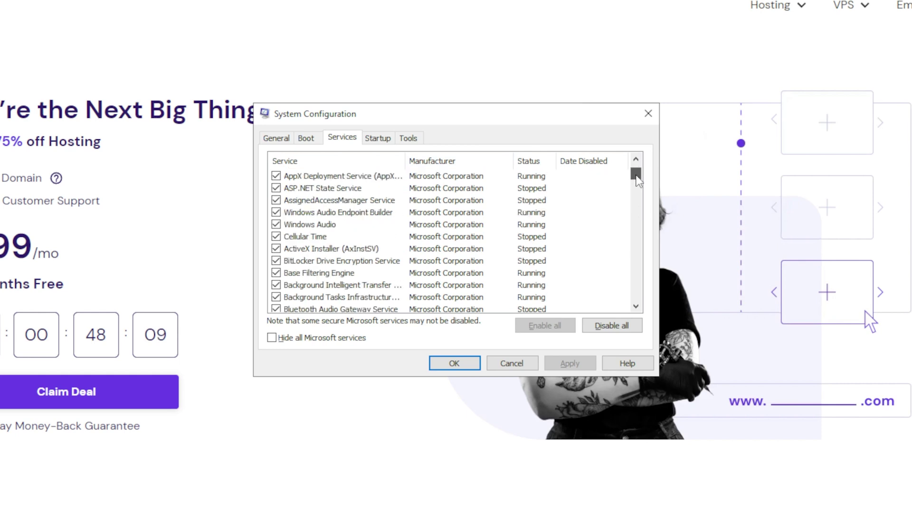
scroll(639, 191, down, 2)
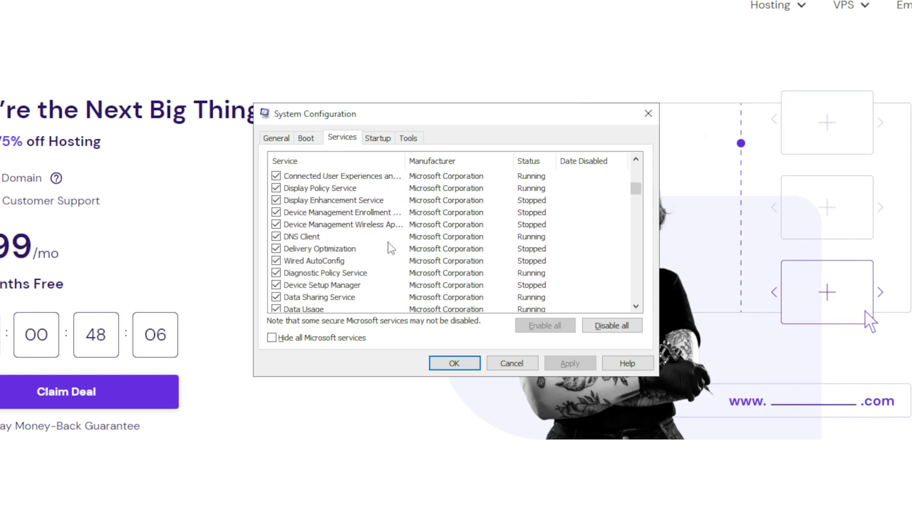
click(276, 236)
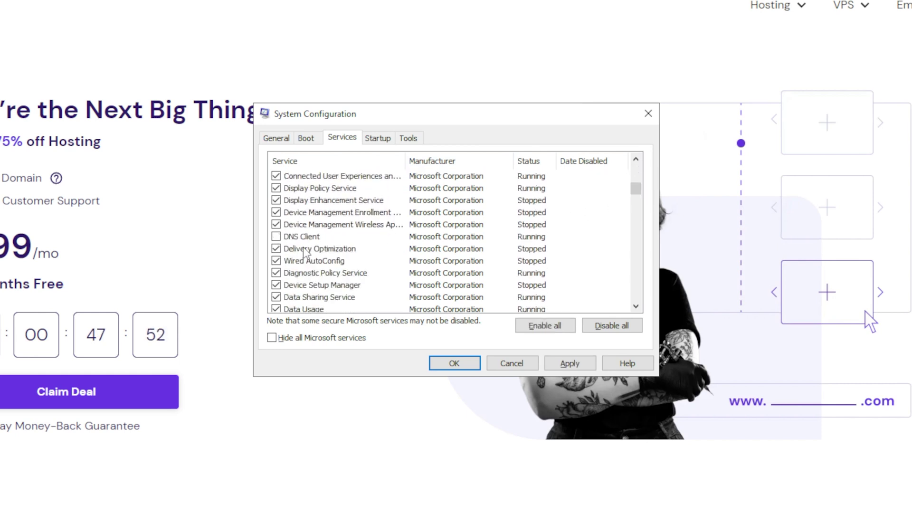
click(447, 364)
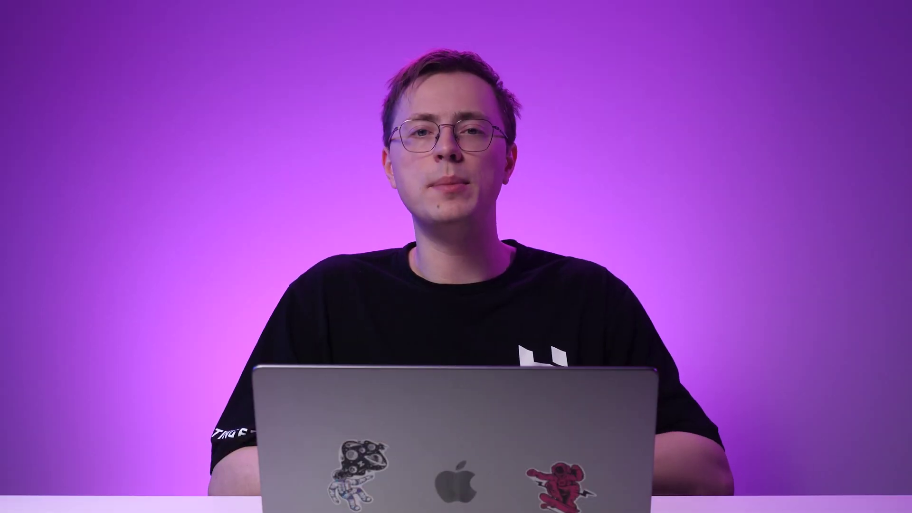